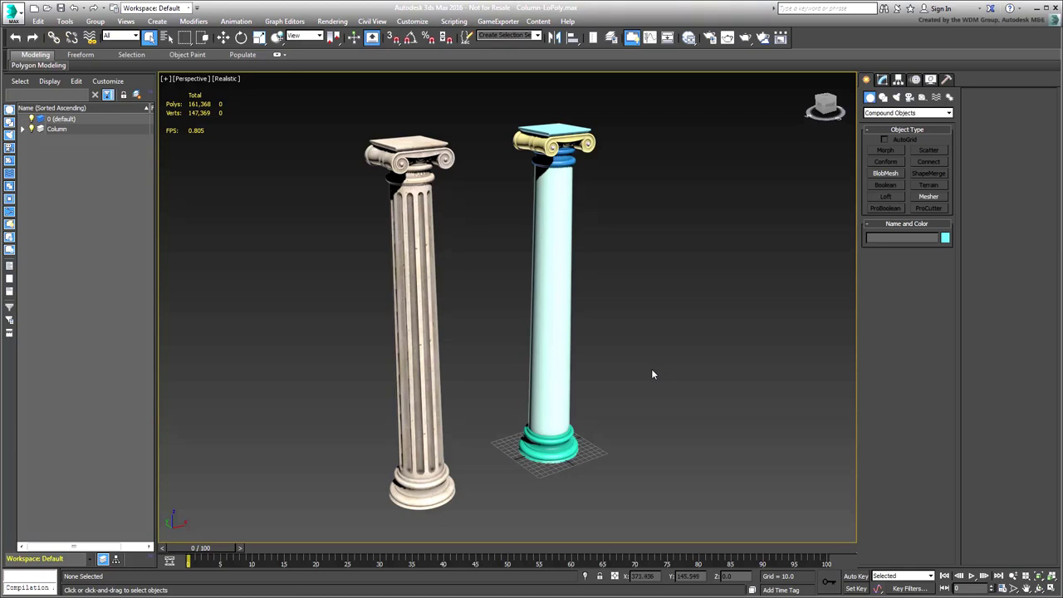
Expand the Column layer, hide the Column_HIRES object, and display edged faces in the Perspective view.
click(23, 130)
click(42, 139)
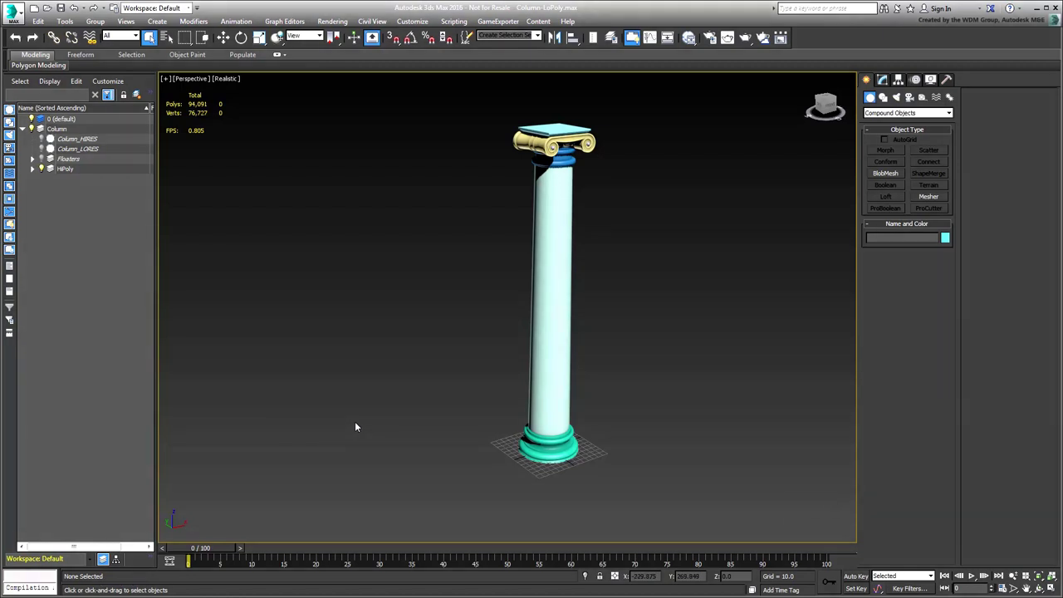
key(F4)
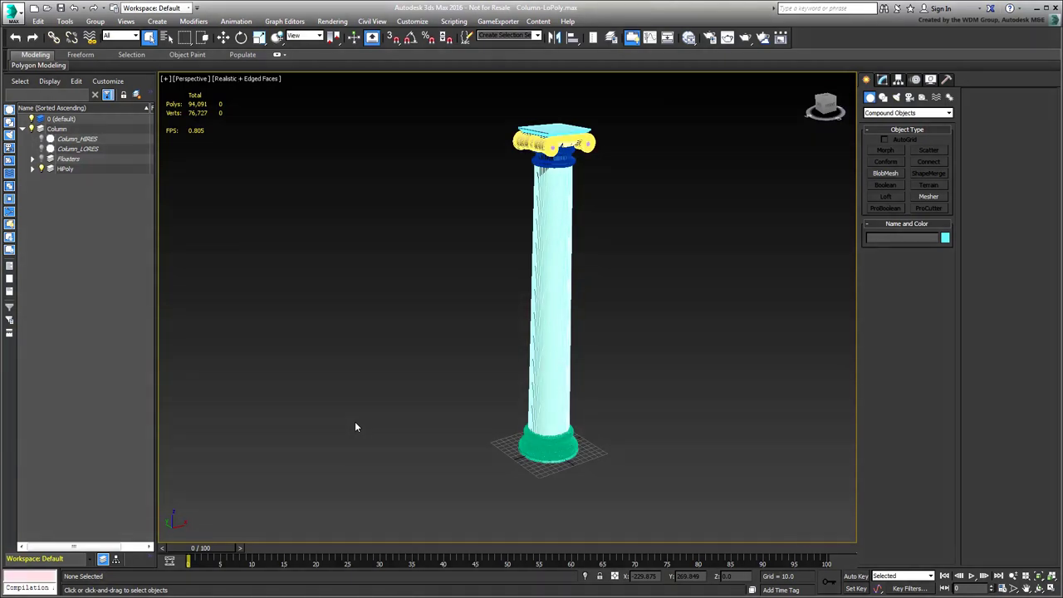
Clone the HiPoly_Base object at the foot of the column as an independent copy named LoPoly_Base.
scroll(555, 447, up, 5)
scroll(567, 445, up, 2)
click(515, 455)
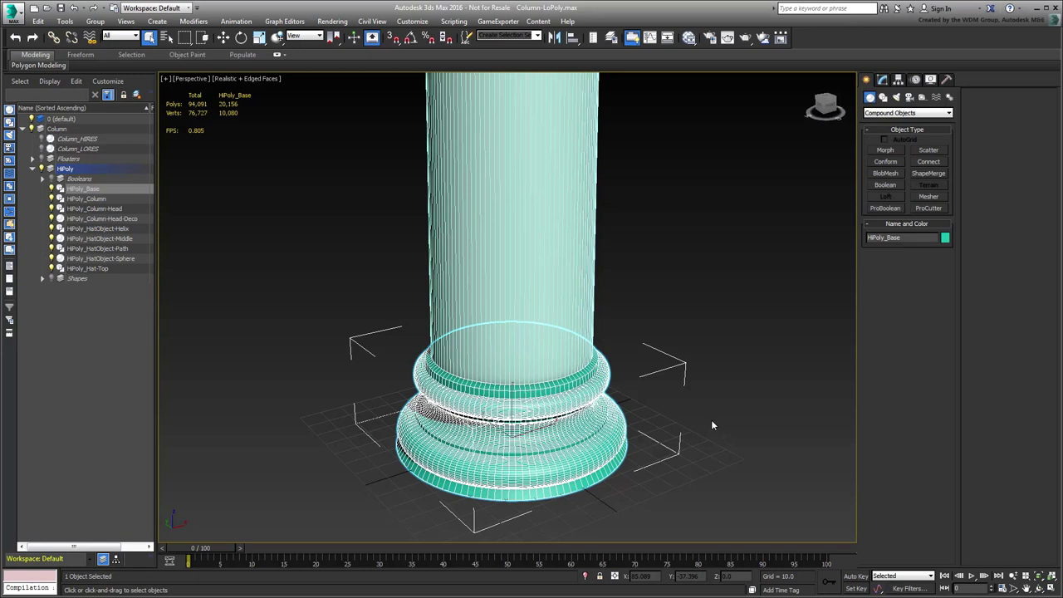
key(ctrl+v)
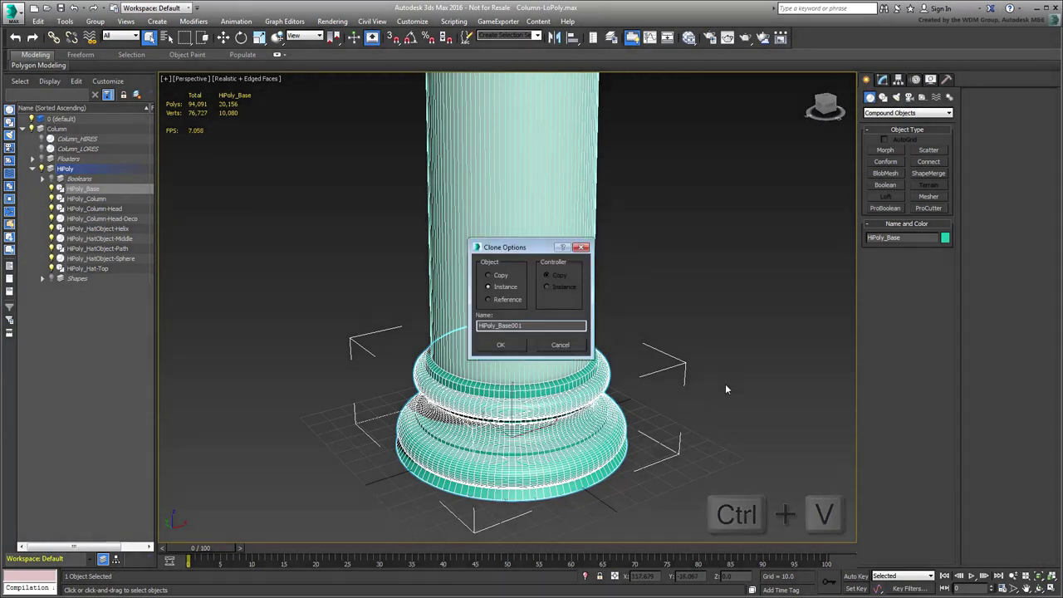
click(504, 276)
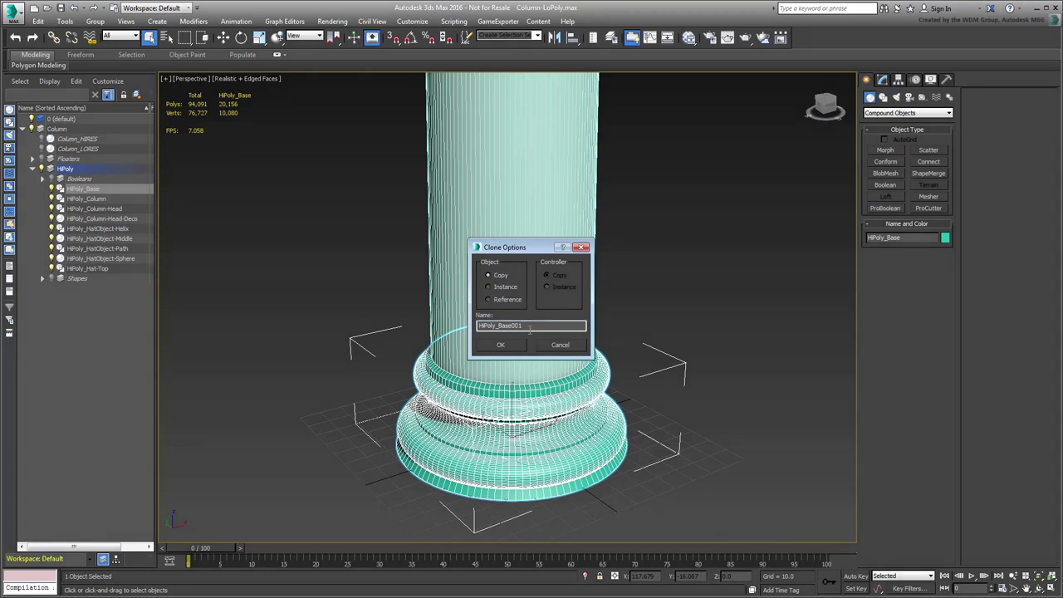
drag(533, 325, 458, 325)
key(BackSpace)
text(Lo)
click(506, 344)
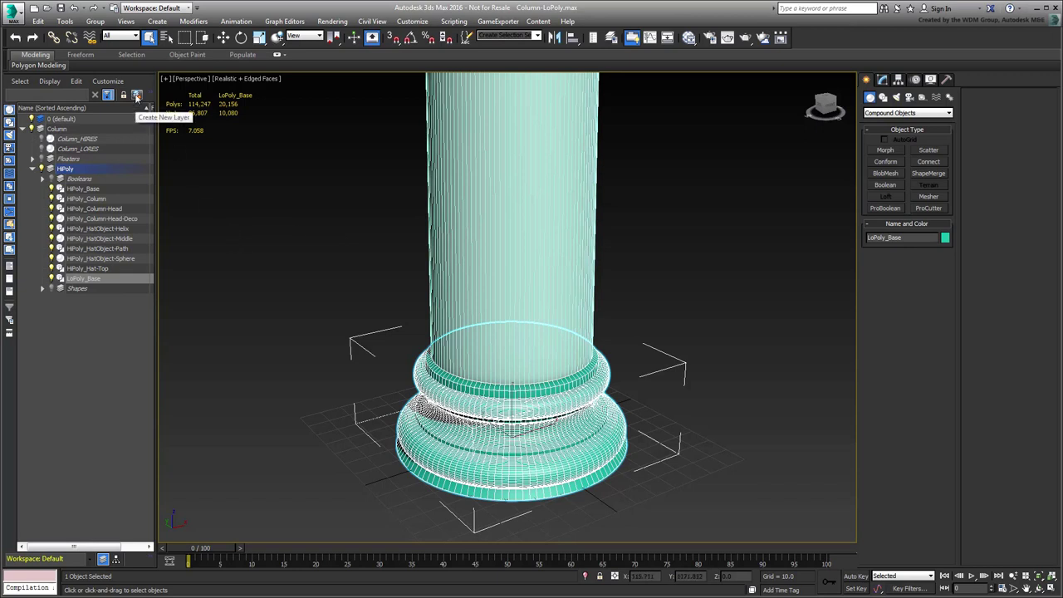
Create a new layer named LoPoly containing the cloned LoPoly_Base object.
click(137, 96)
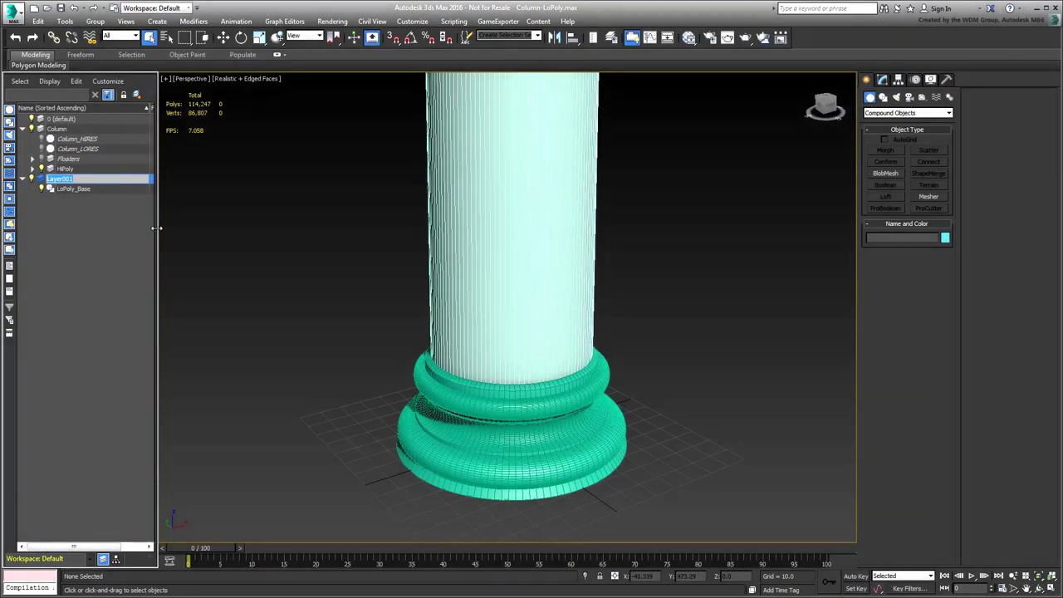
mouse_move(156, 227)
mouse_down()
mouse_move(134, 226)
mouse_move(164, 227)
mouse_up()
click(71, 178)
double_click(71, 179)
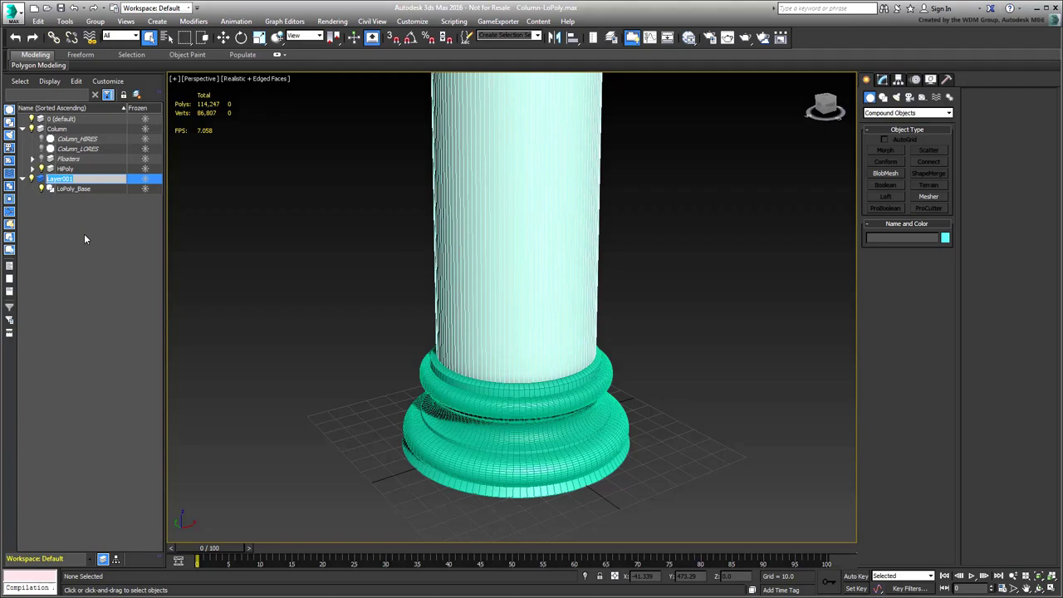
text(LoPoly)
key(Return)
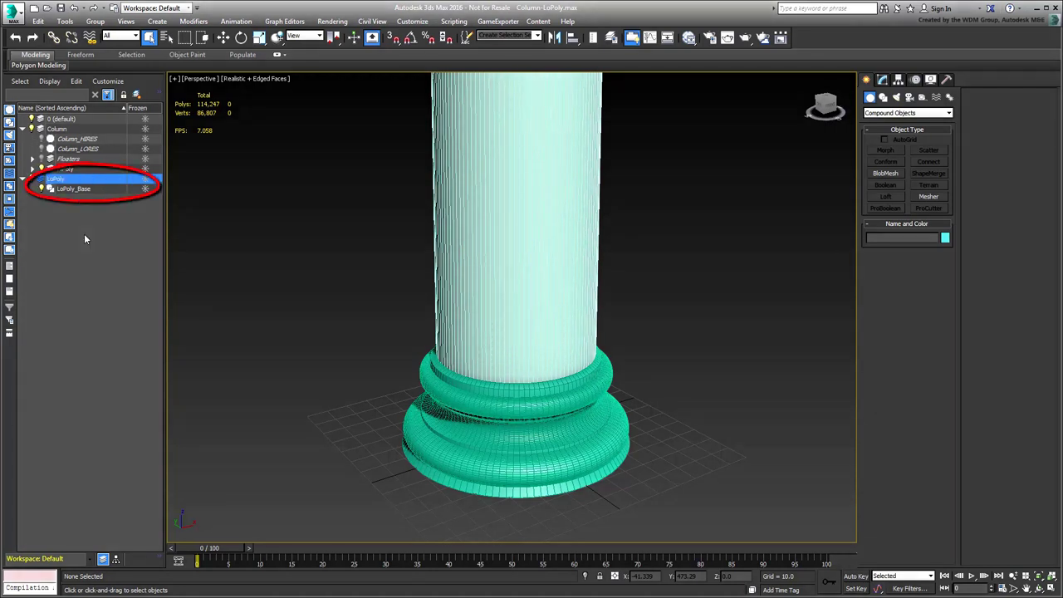
Isolate the LoPoly_Base object in the viewport and show its modifier stack.
click(82, 187)
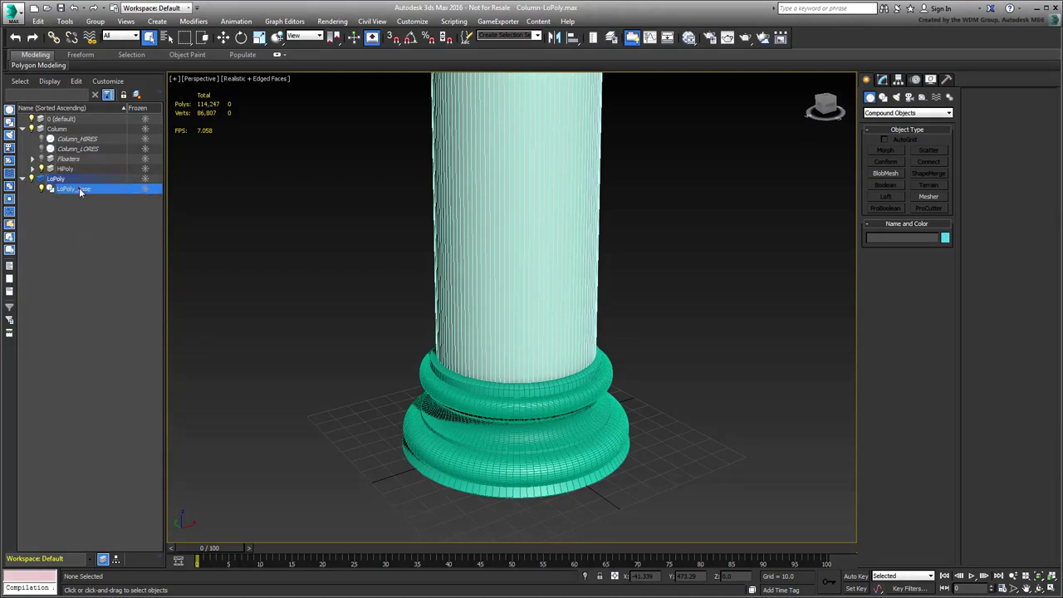
click(586, 575)
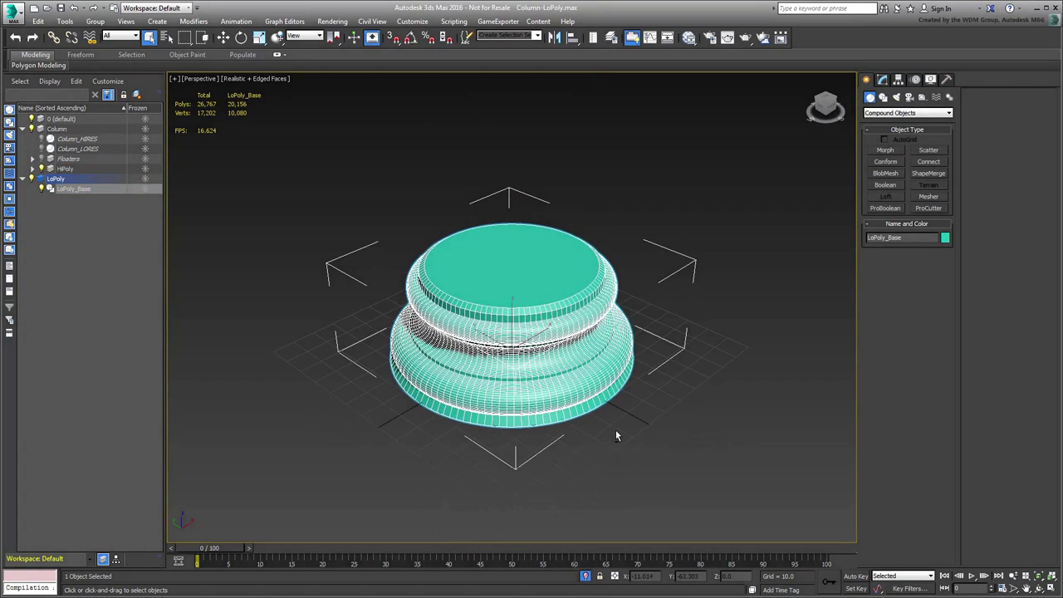
click(883, 80)
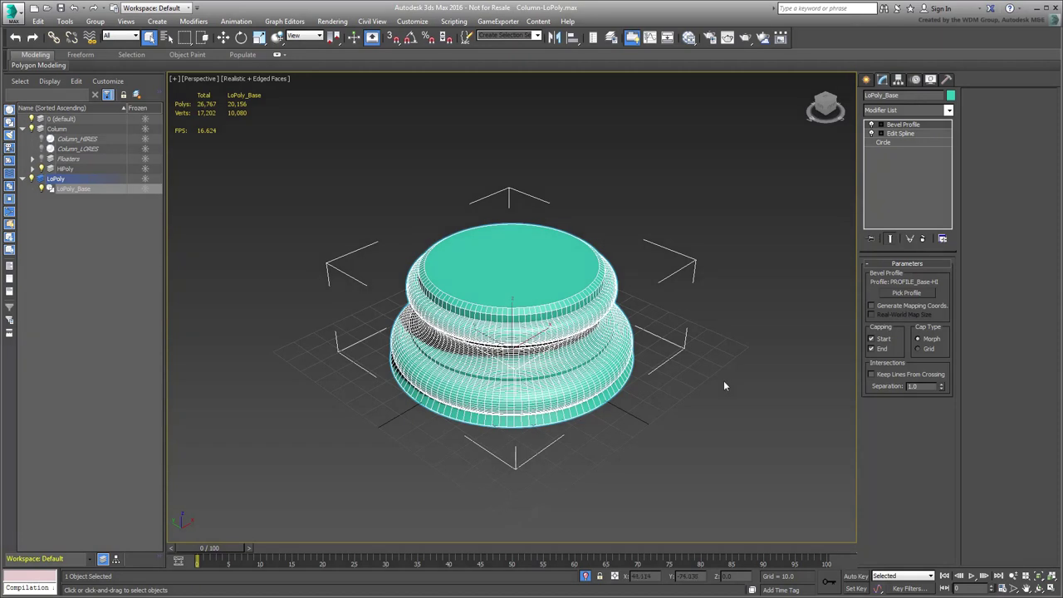
Examine the vertices of the base's circle at the Edit Spline level of the stack.
click(905, 134)
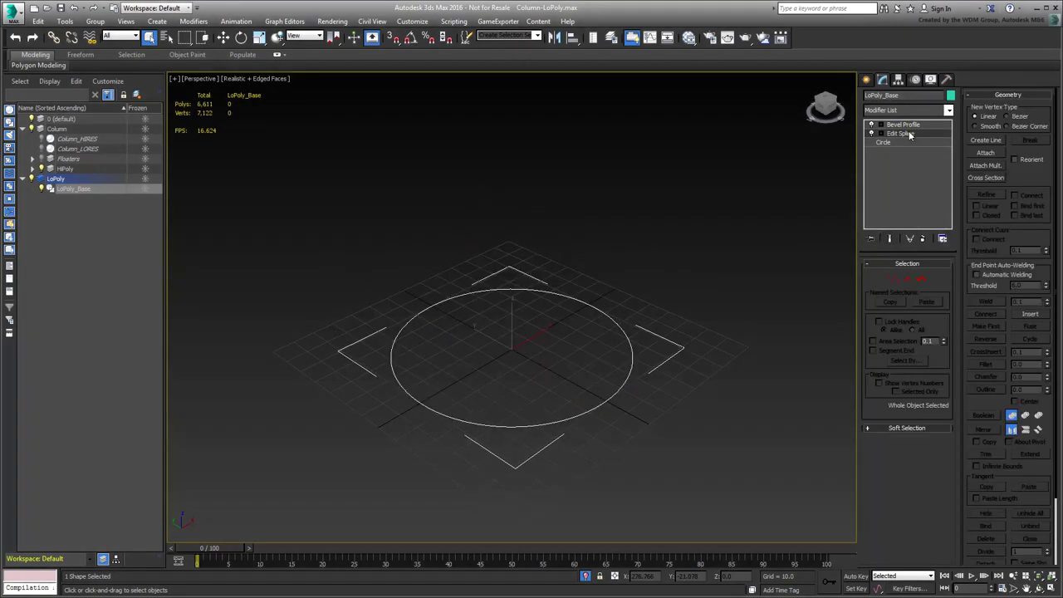
click(894, 279)
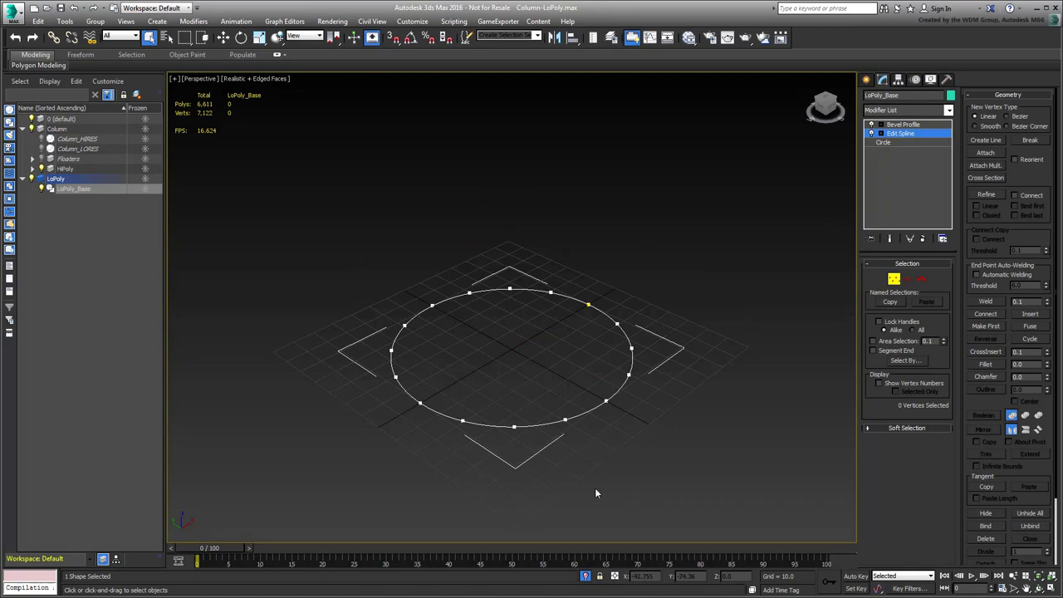
drag(542, 483, 488, 387)
drag(444, 463, 410, 383)
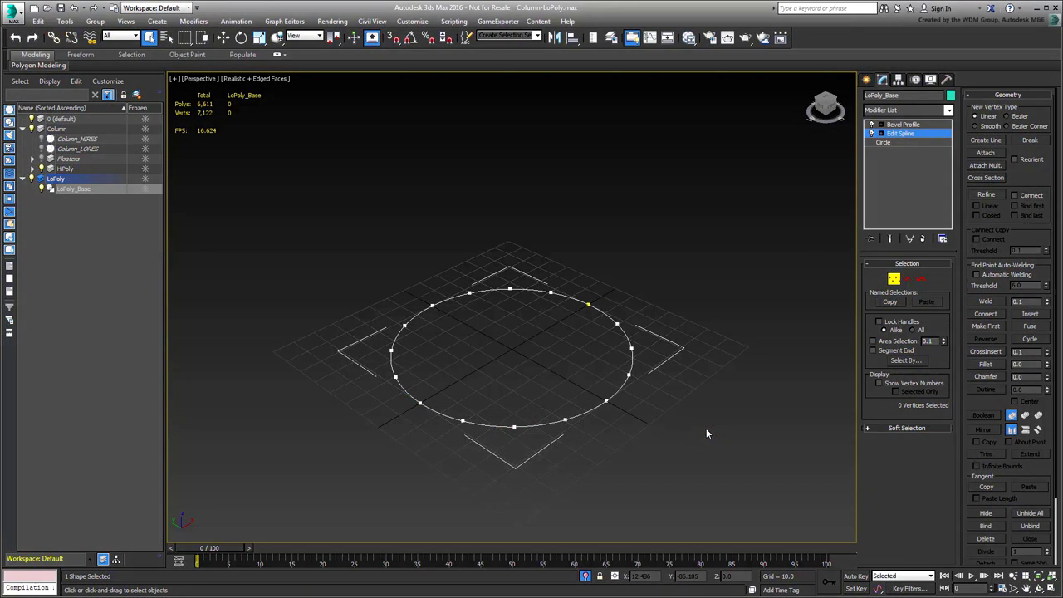
click(894, 279)
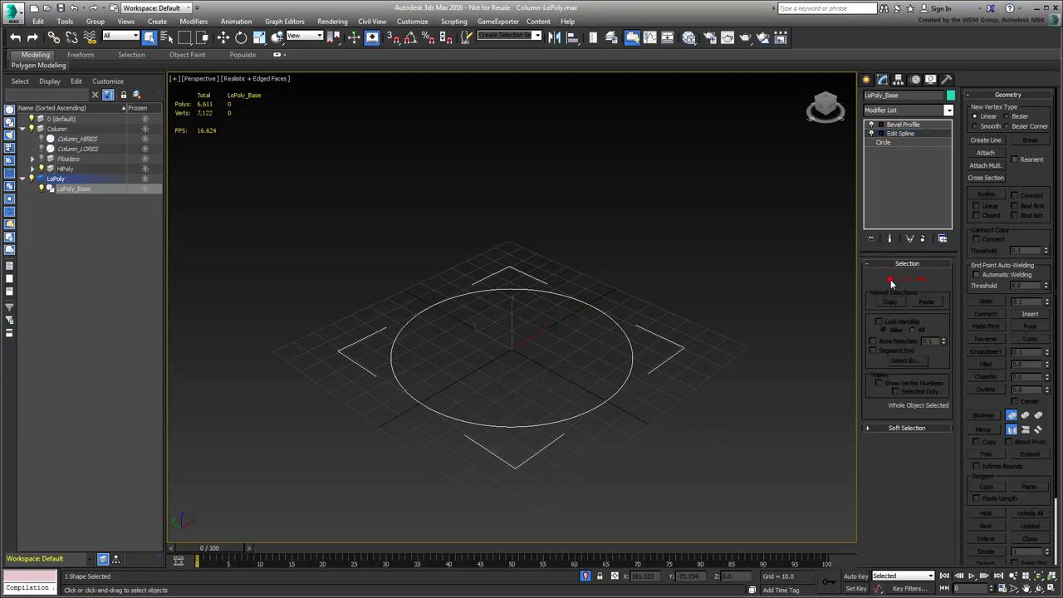
Set the interpolation steps of the base's underlying Circle to 0.
click(893, 143)
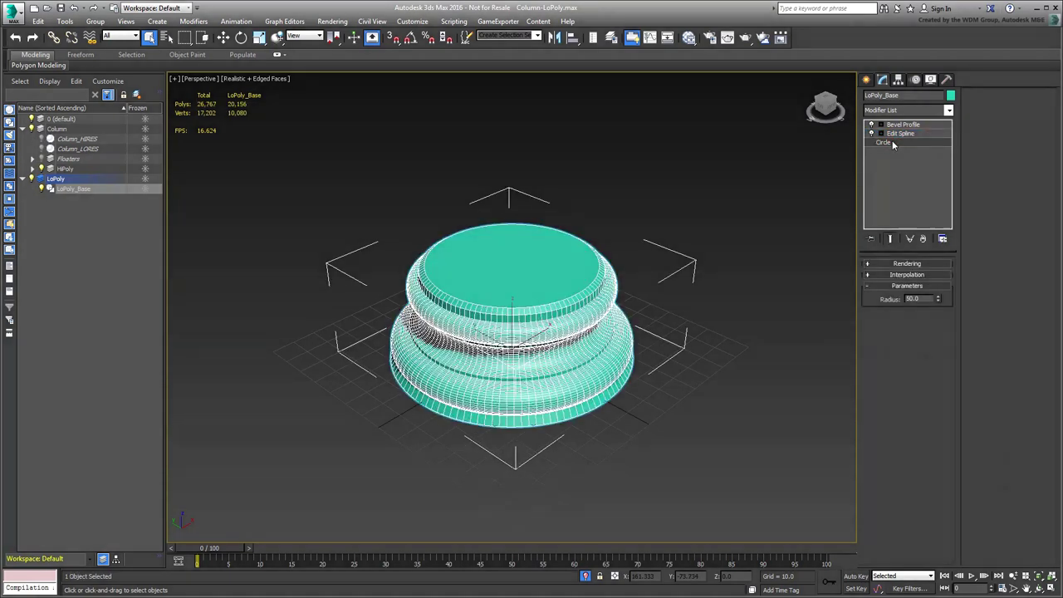
click(903, 276)
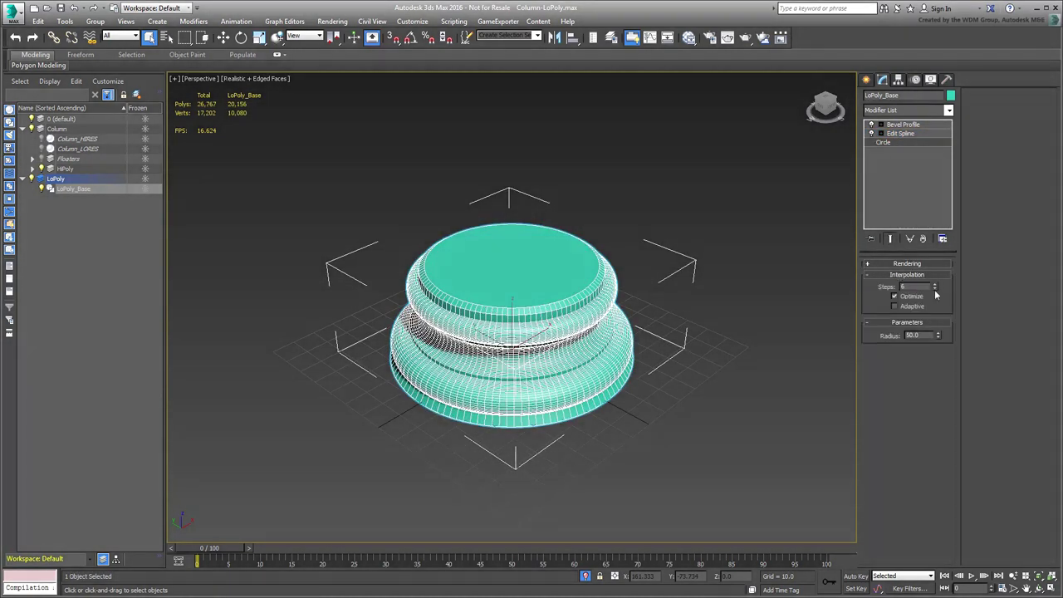
right_click(935, 288)
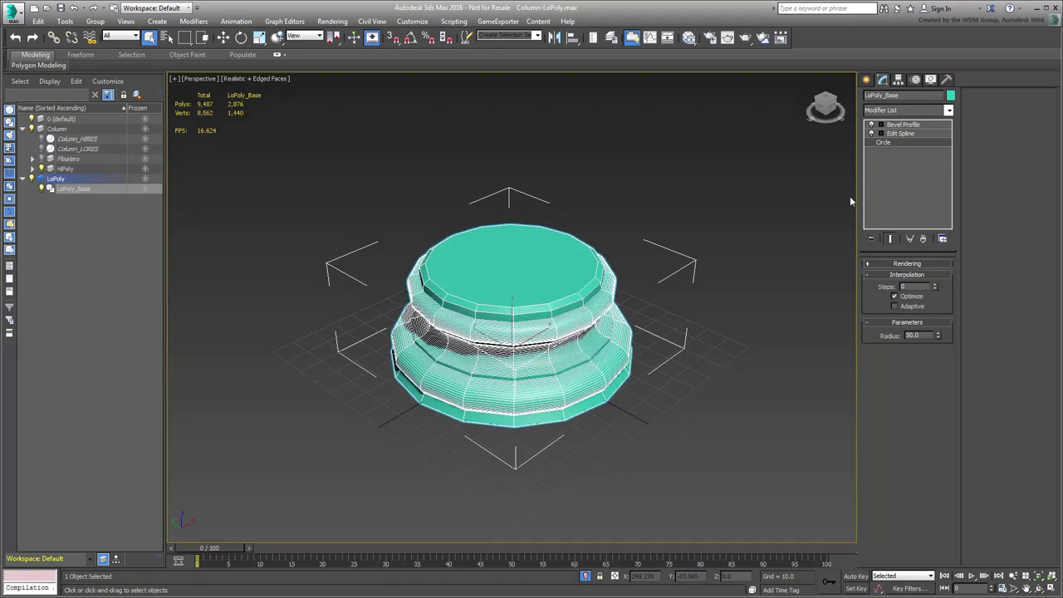
Turn off both the start and end caps in the base's Bevel Profile modifier.
click(903, 123)
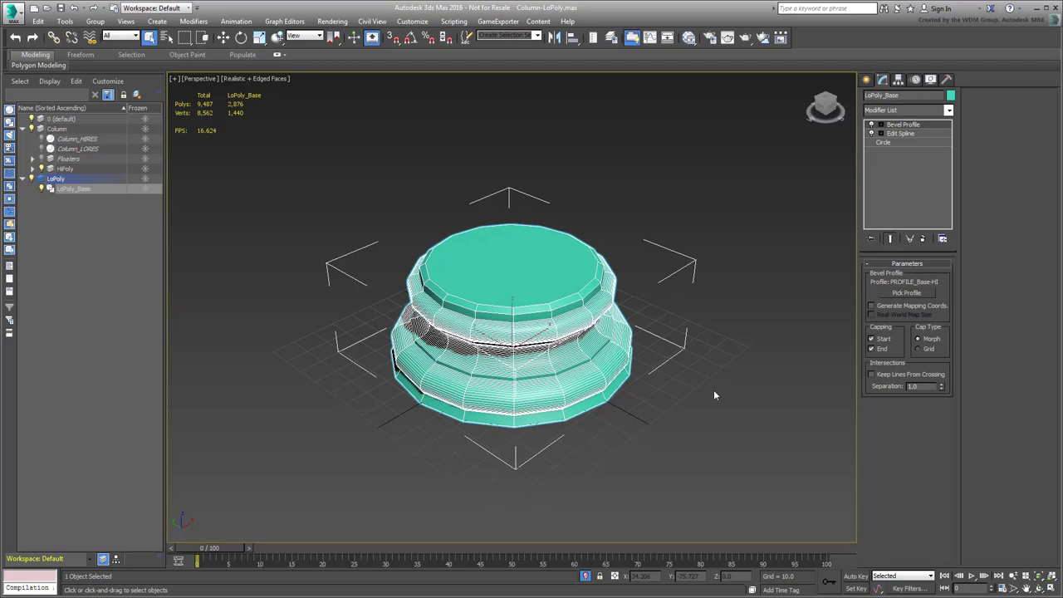
click(882, 341)
click(882, 349)
mouse_move(605, 436)
alt+middle_down()
mouse_move(604, 468)
mouse_move(607, 357)
mouse_move(609, 447)
alt+middle_up()
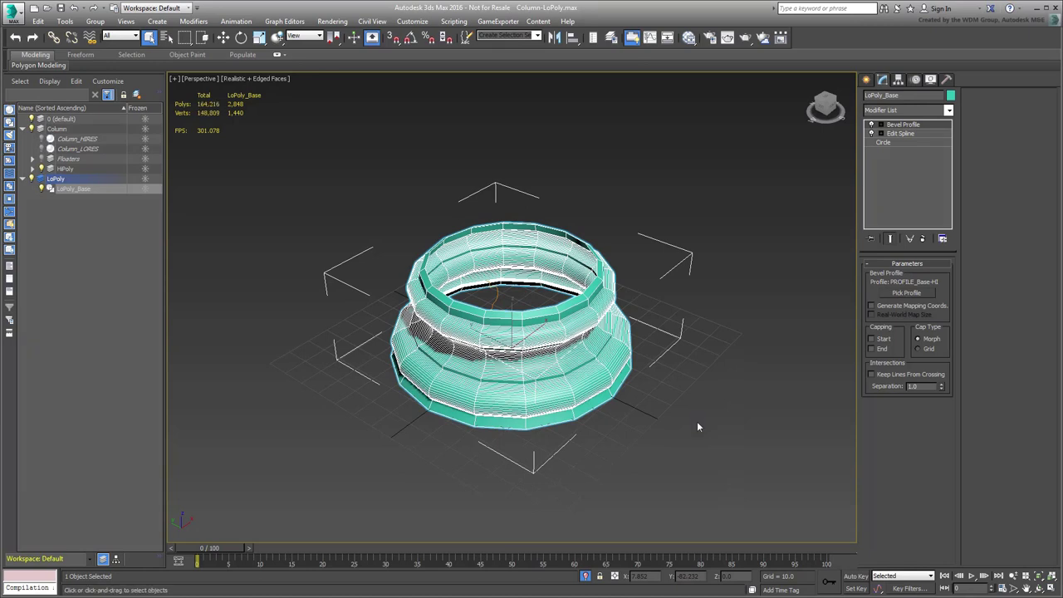
alt+middle_drag(686, 410, 676, 405)
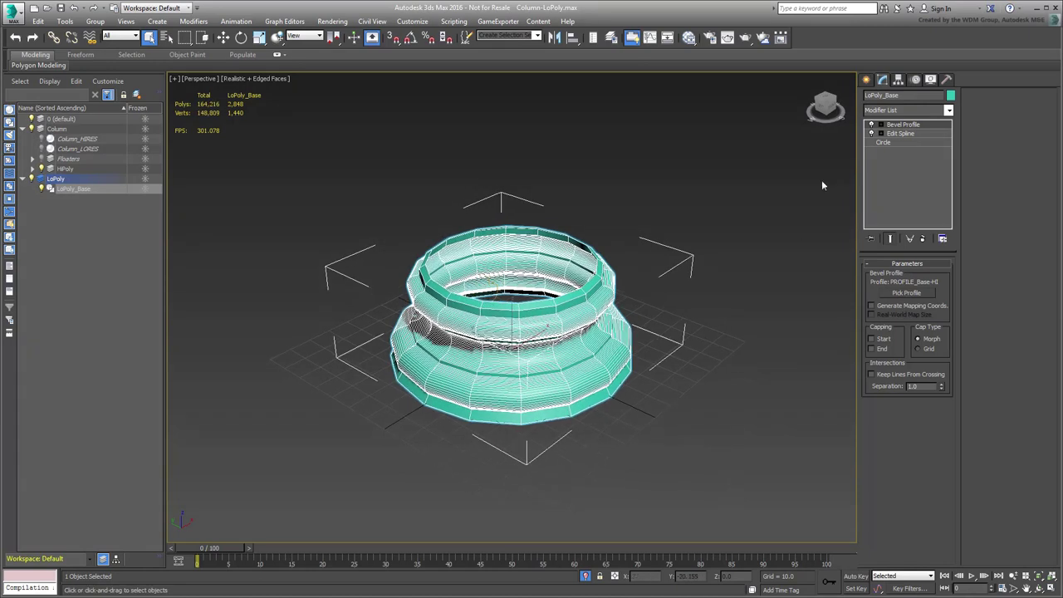
Add an Edit Poly modifier on top of LoPoly_Base's stack and enter its edge sub-object level.
click(908, 108)
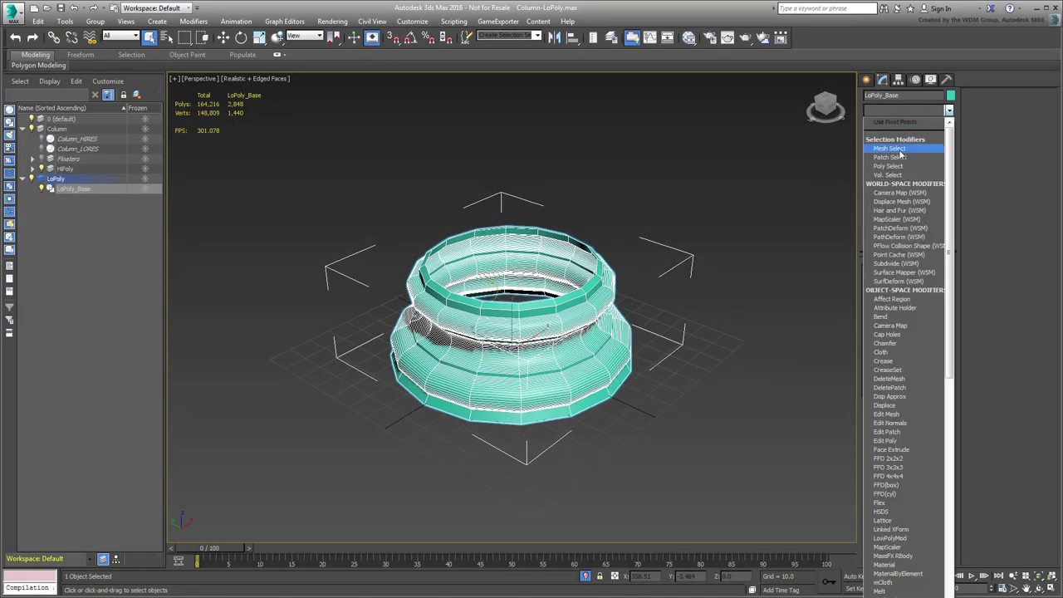
click(900, 442)
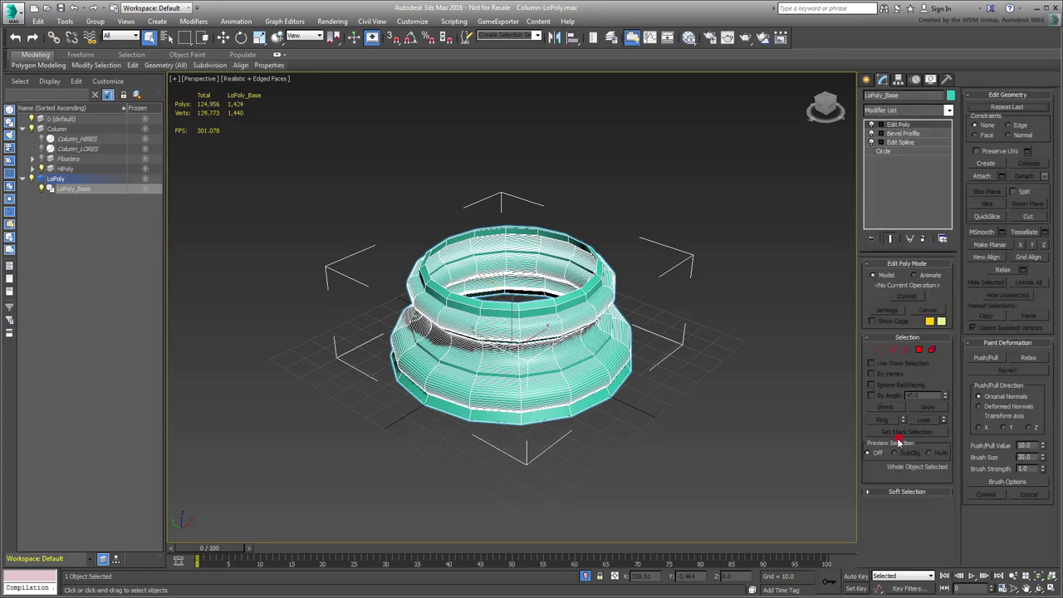
key(2)
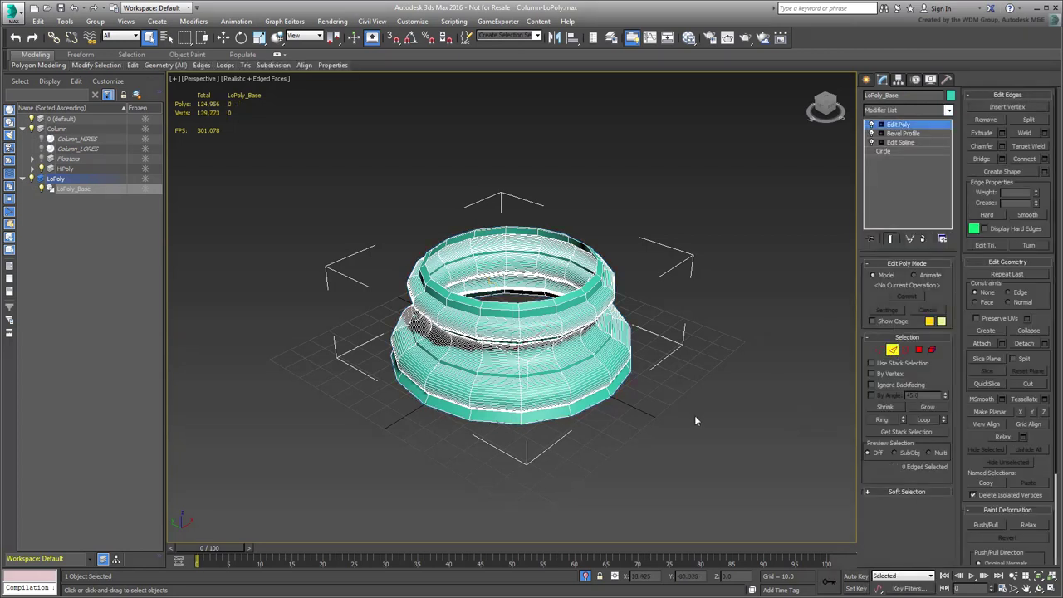
In the Front view, select the surplus horizontal edges along the upper curve of the base's top rounded molding.
key(alt+w)
scroll(740, 194, up, 6)
scroll(741, 194, up, 5)
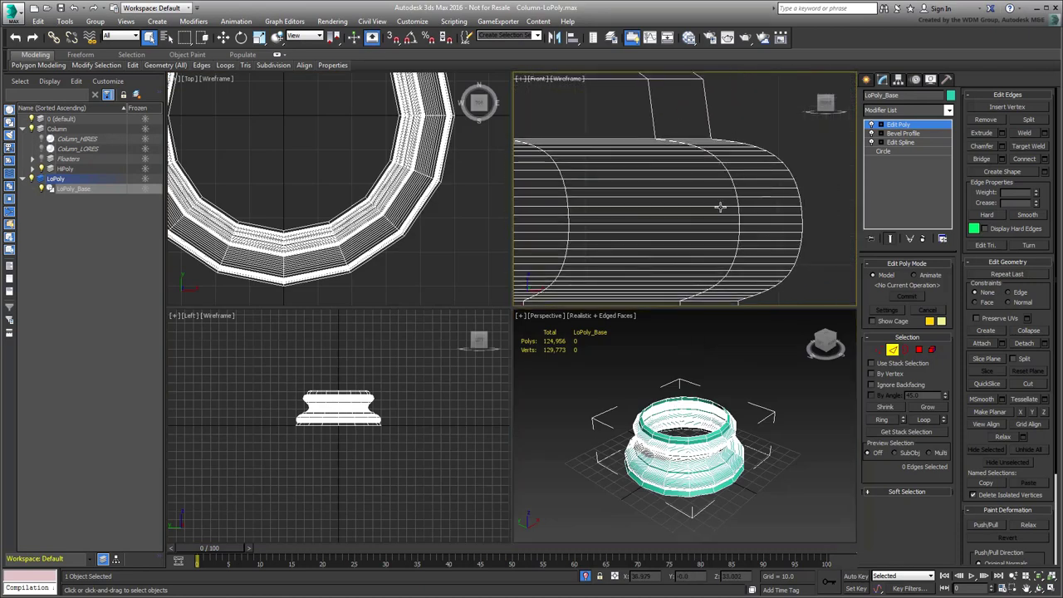
drag(753, 176, 738, 149)
scroll(733, 140, up, 4)
ctrl+drag(677, 172, 638, 142)
scroll(671, 176, down, 4)
Add the surplus middle and lower edges of the top rounded molding to the selection and expand it to full loops.
middle_drag(671, 176, 682, 139)
ctrl+drag(725, 169, 720, 230)
ctrl+click(713, 236)
ctrl+click(719, 251)
scroll(714, 264, up, 4)
scroll(713, 264, up, 1)
middle_drag(713, 264, 723, 179)
ctrl+drag(710, 158, 693, 233)
ctrl+click(683, 234)
ctrl+click(683, 241)
scroll(689, 218, down, 6)
middle_drag(689, 218, 702, 261)
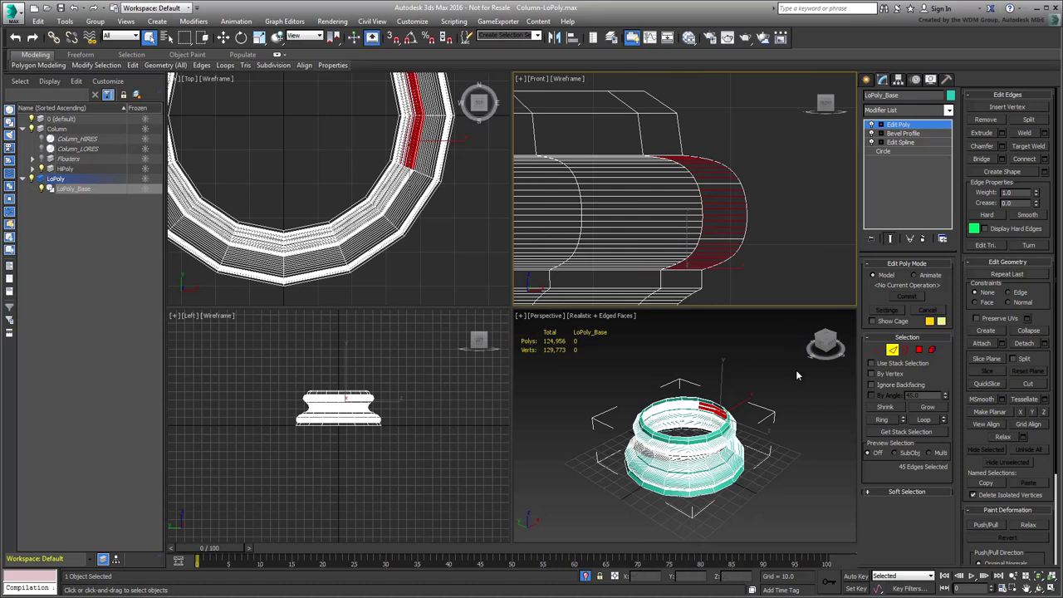
click(924, 419)
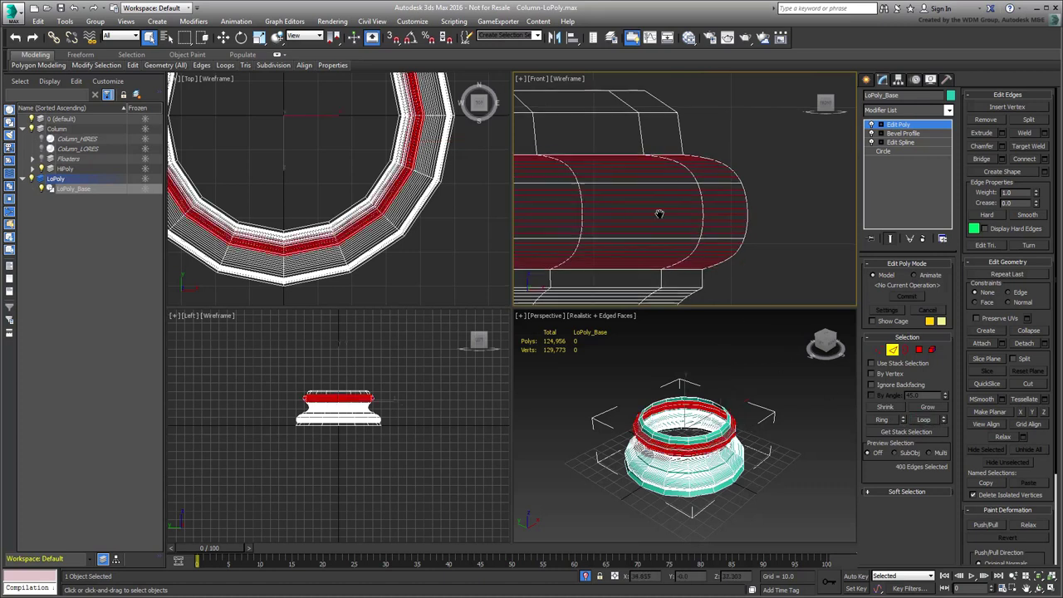
middle_drag(686, 210, 672, 191)
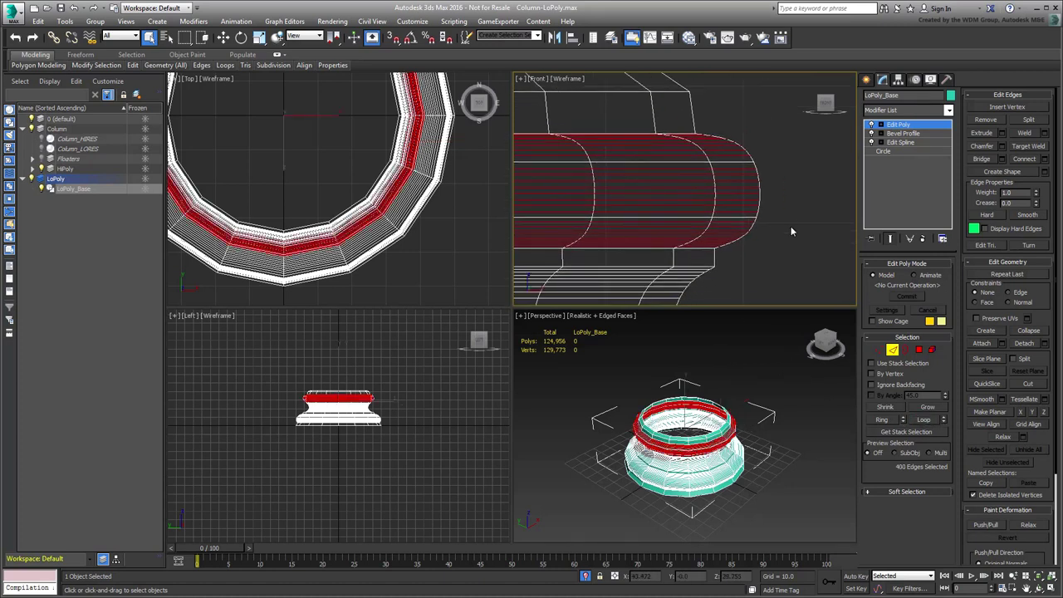
Try removing the selected edge loops with and without their vertices, undoing each attempt.
key(ctrl+BackSpace)
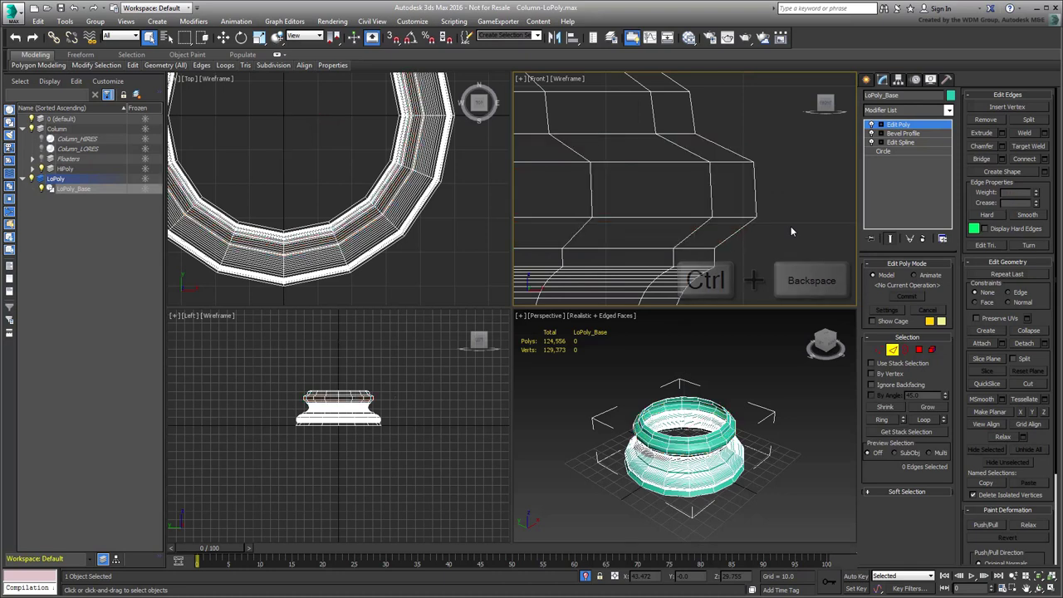
key(ctrl+z)
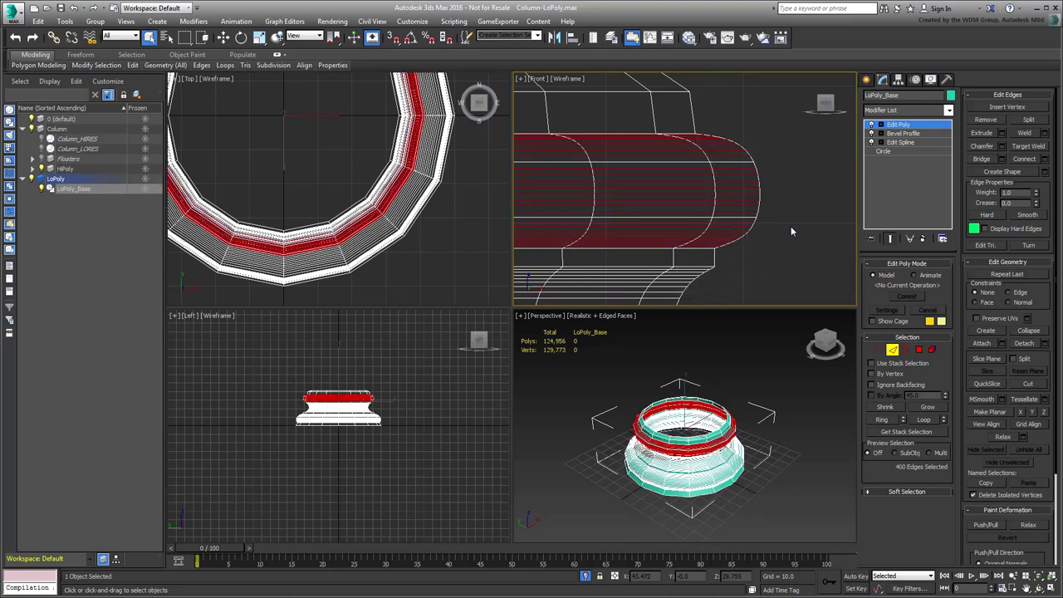
key(BackSpace)
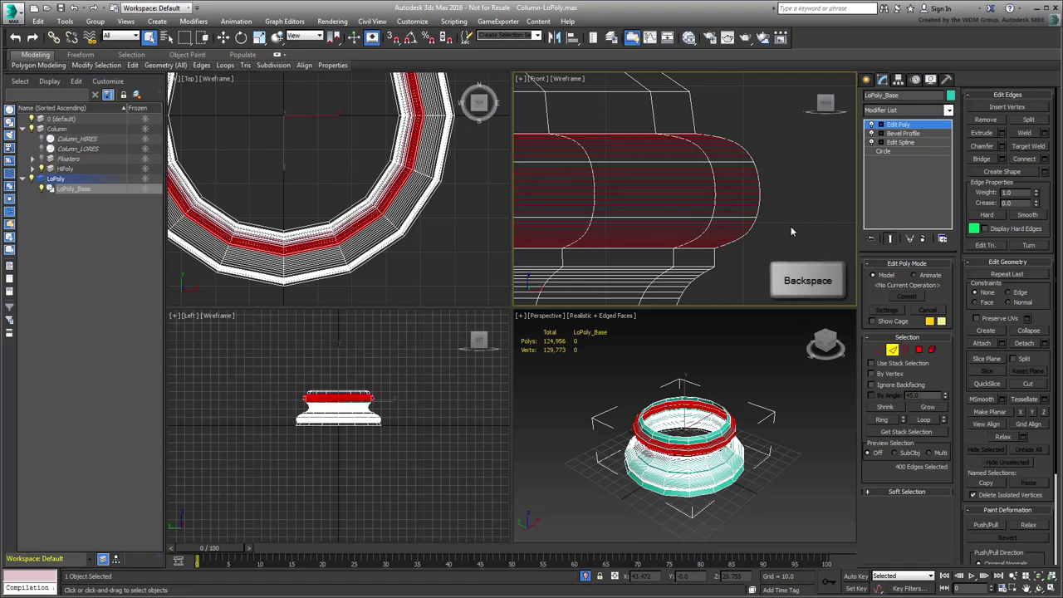
click(880, 350)
drag(756, 118, 716, 161)
key(ctrl+z)
key(ctrl+z)
click(892, 349)
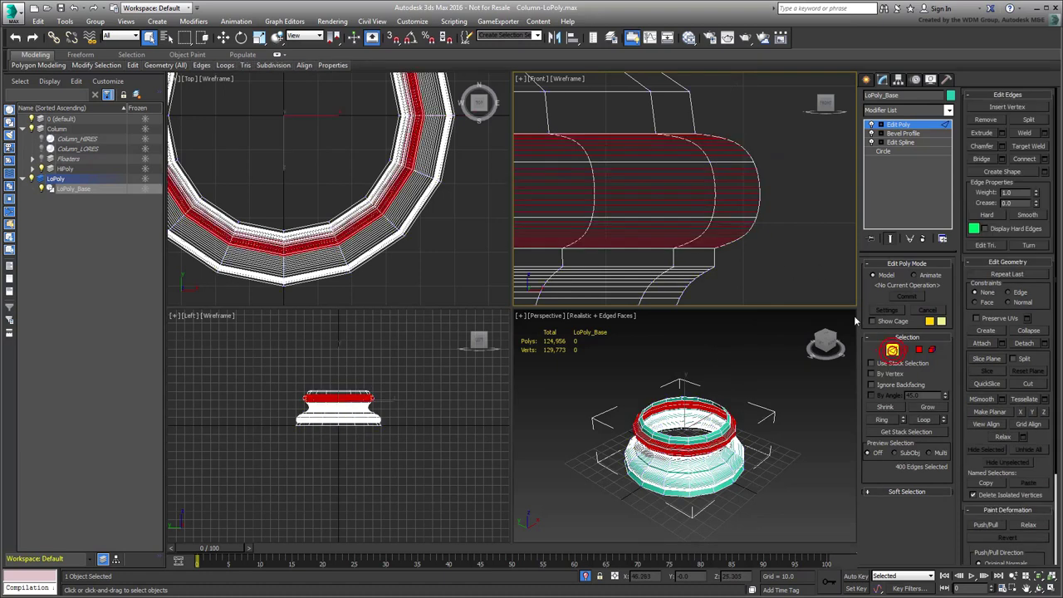
Remove the selected top molding edge loops together with their vertices and maximize the Front view.
key(ctrl+BackSpace)
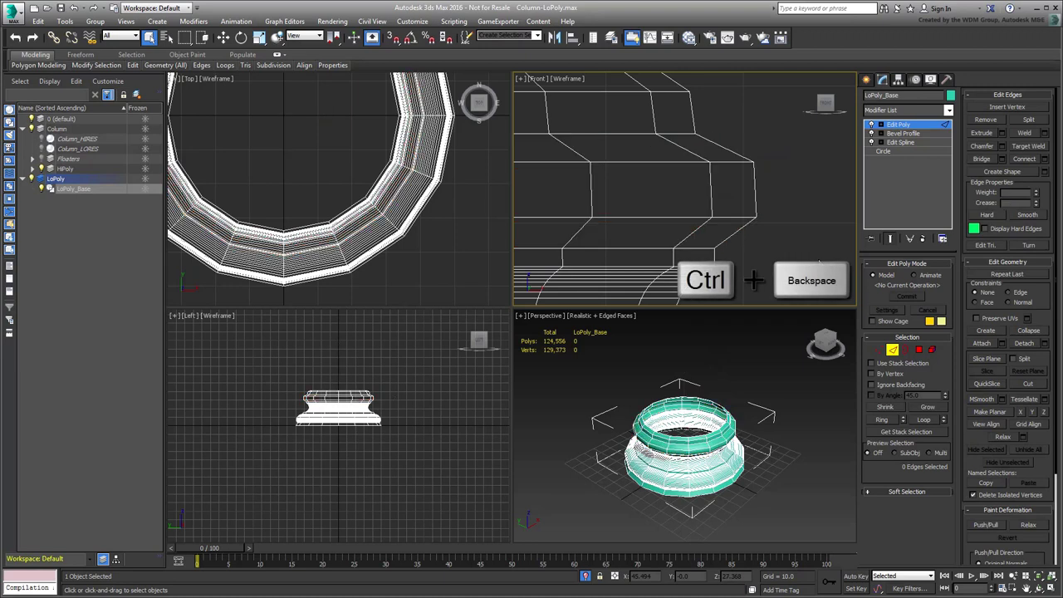
middle_drag(752, 253, 766, 150)
middle_drag(686, 216, 711, 201)
key(alt+w)
Select the surplus edge loops along the base's concave middle section and remove them together with their vertices.
middle_drag(591, 287, 595, 229)
drag(618, 216, 627, 165)
ctrl+drag(583, 234, 652, 444)
ctrl+click(667, 447)
ctrl+click(679, 454)
ctrl+click(693, 459)
ctrl+click(702, 464)
click(921, 422)
key(ctrl+BackSpace)
Select the surplus edge loops on the base's large lower rounded molding and remove them together with their vertices.
scroll(699, 411, down, 3)
middle_drag(699, 410, 529, 184)
scroll(529, 185, up, 2)
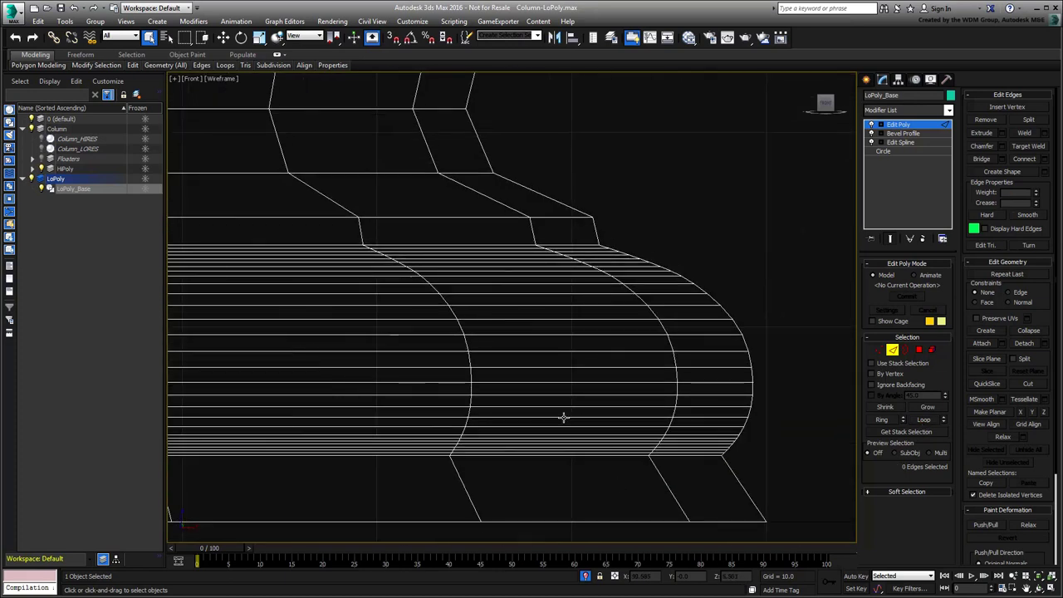
drag(573, 409, 554, 453)
drag(566, 400, 481, 247)
click(922, 421)
key(ctrl+BackSpace)
Change the object color of LoPoly_Base to pale yellow in the maximized Perspective view.
scroll(513, 375, down, 3)
middle_drag(513, 374, 569, 338)
scroll(569, 338, down, 4)
key(alt+w)
right_click(691, 461)
key(alt+w)
mouse_move(691, 461)
alt+middle_down()
mouse_move(581, 366)
mouse_move(567, 392)
alt+middle_up()
scroll(573, 370, up, 4)
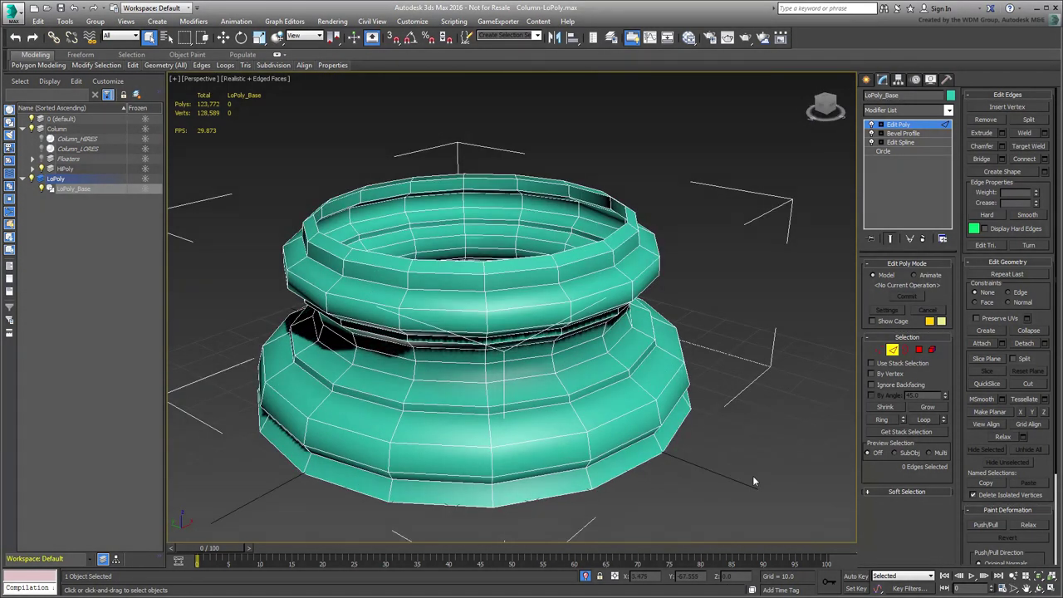
click(951, 96)
click(471, 296)
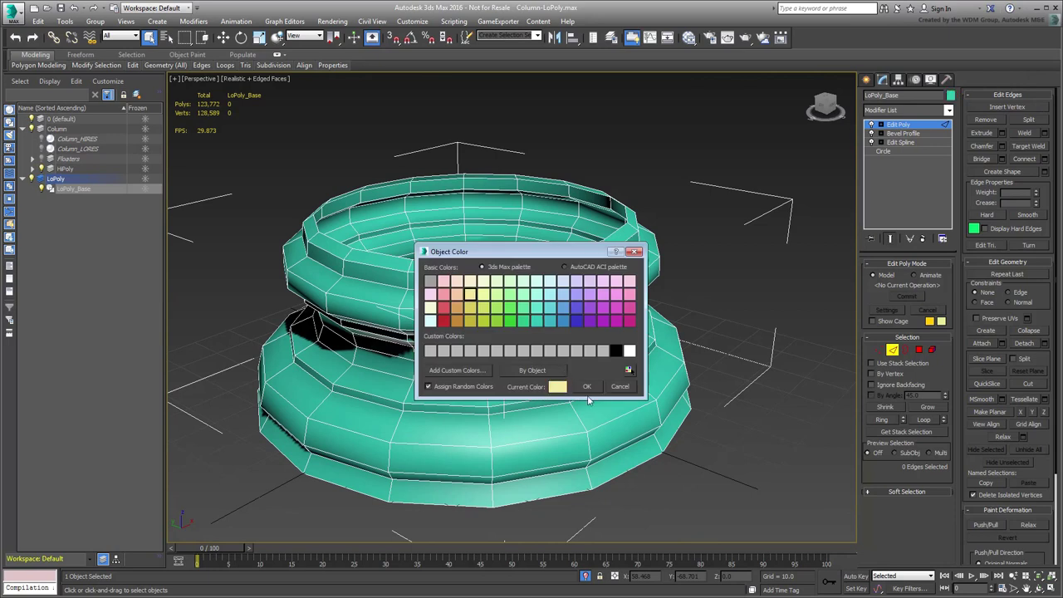
click(587, 386)
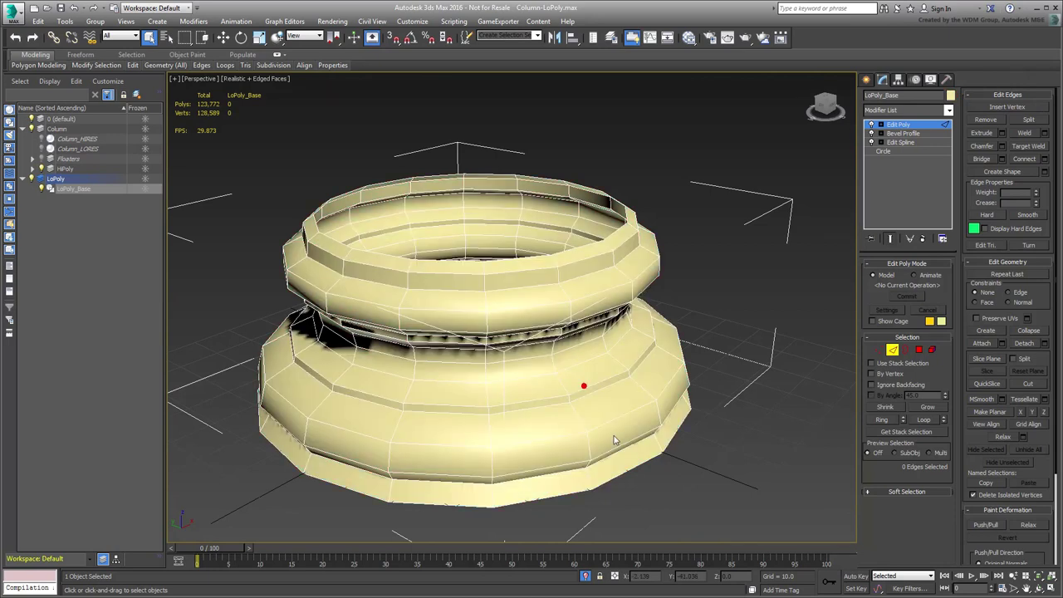
End the isolation to show the high-poly column over the low-poly base, and return to the four-view layout.
click(584, 576)
scroll(574, 459, up, 5)
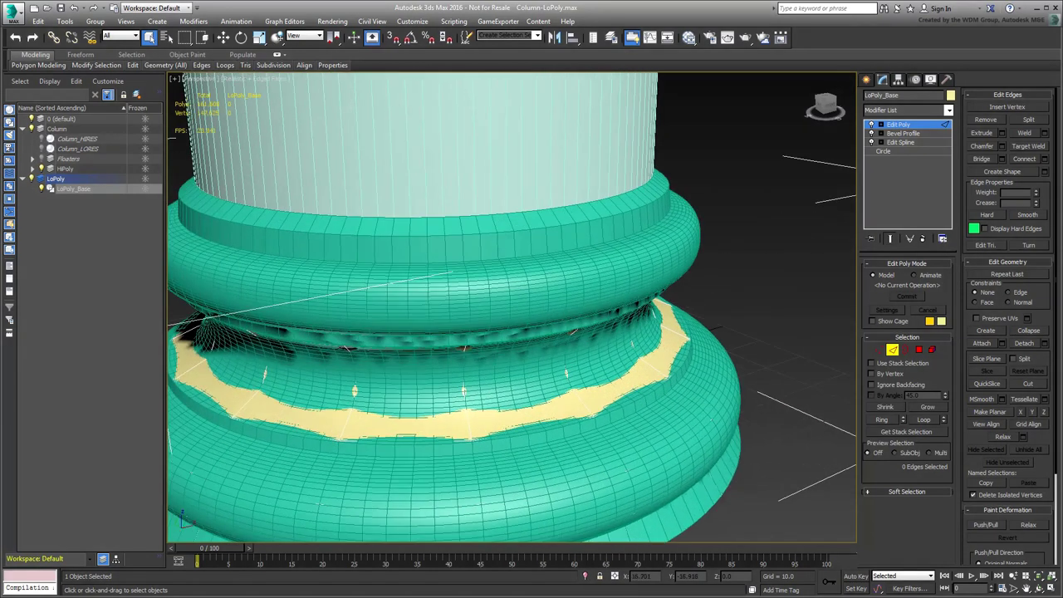
middle_drag(592, 453, 611, 420)
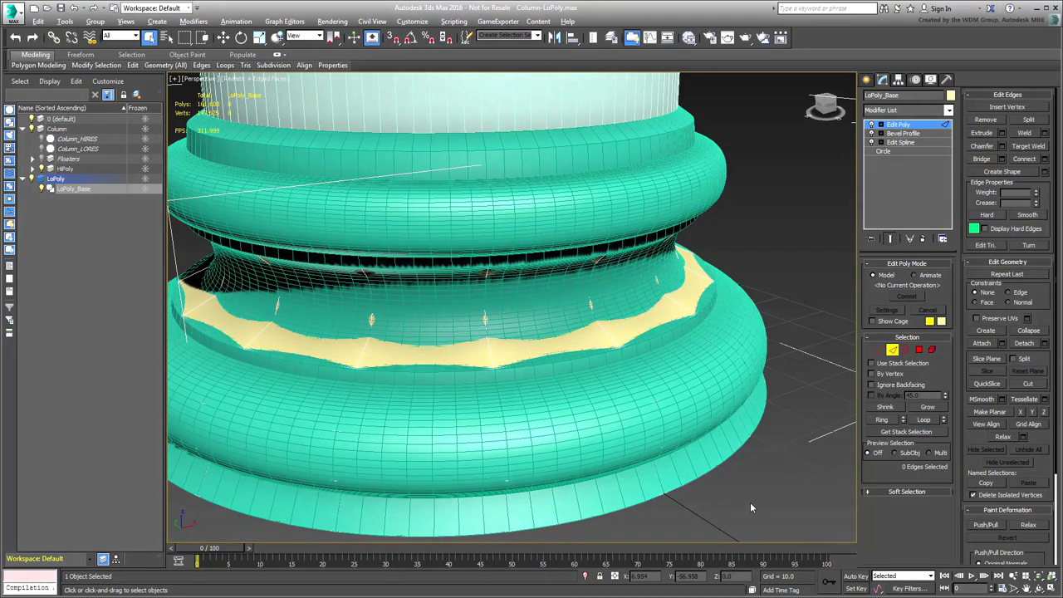
key(alt+w)
scroll(712, 202, up, 5)
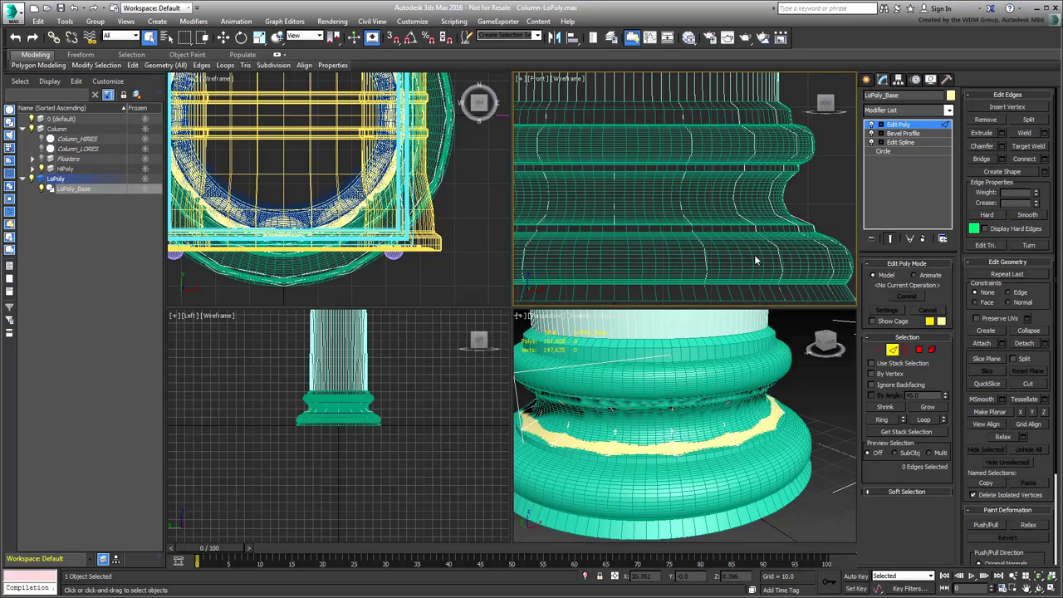
Select the lower edge loop of the base's concave section, then move it and scale it to about 103% to match the high-poly profile.
click(758, 439)
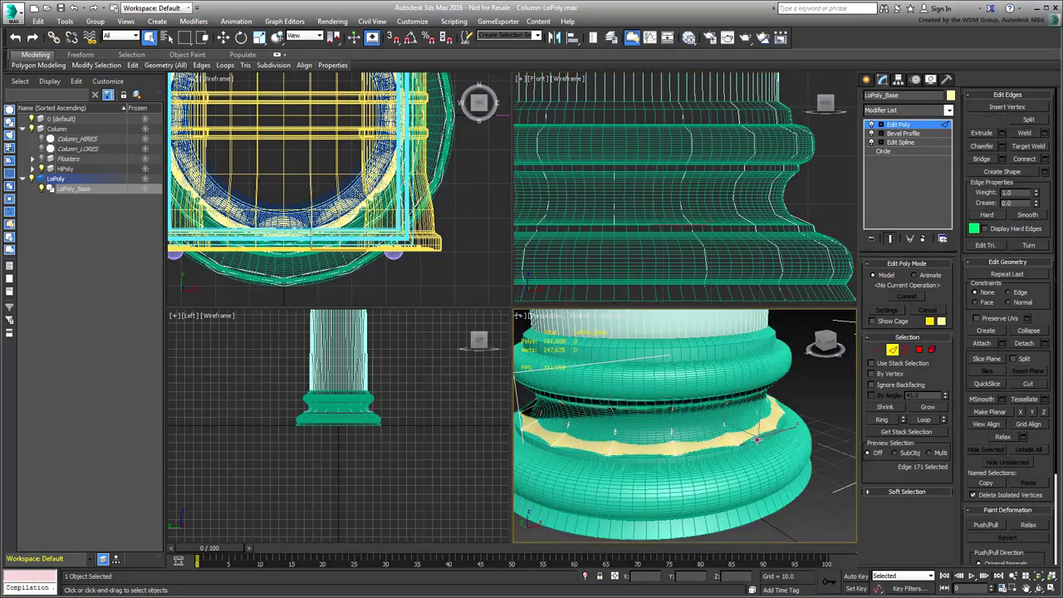
click(929, 420)
middle_drag(635, 218, 660, 218)
scroll(726, 227, up, 3)
click(735, 208)
click(923, 421)
right_click(666, 207)
click(687, 234)
drag(628, 207, 622, 190)
right_click(626, 209)
click(634, 218)
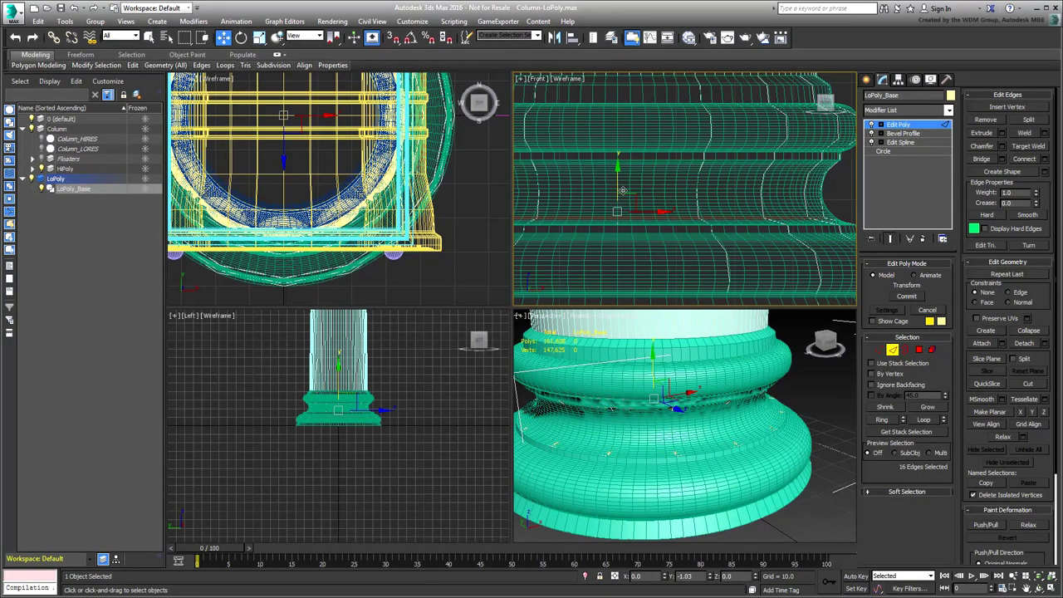
key(r)
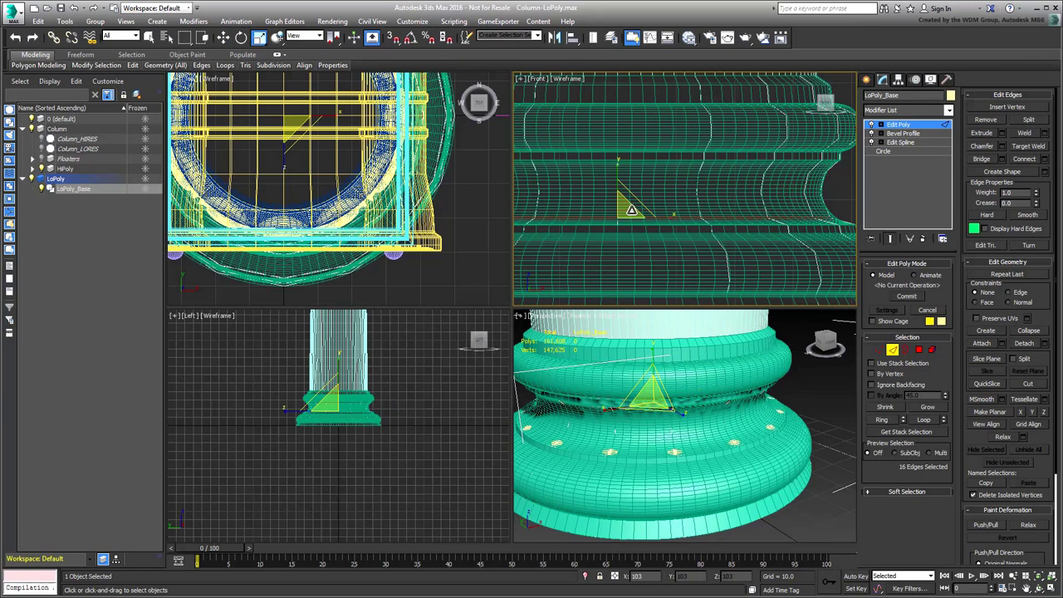
Scale and vertically shift the remaining edge loops of the concave section to follow the high-poly profile.
click(679, 193)
click(924, 419)
drag(625, 192, 625, 193)
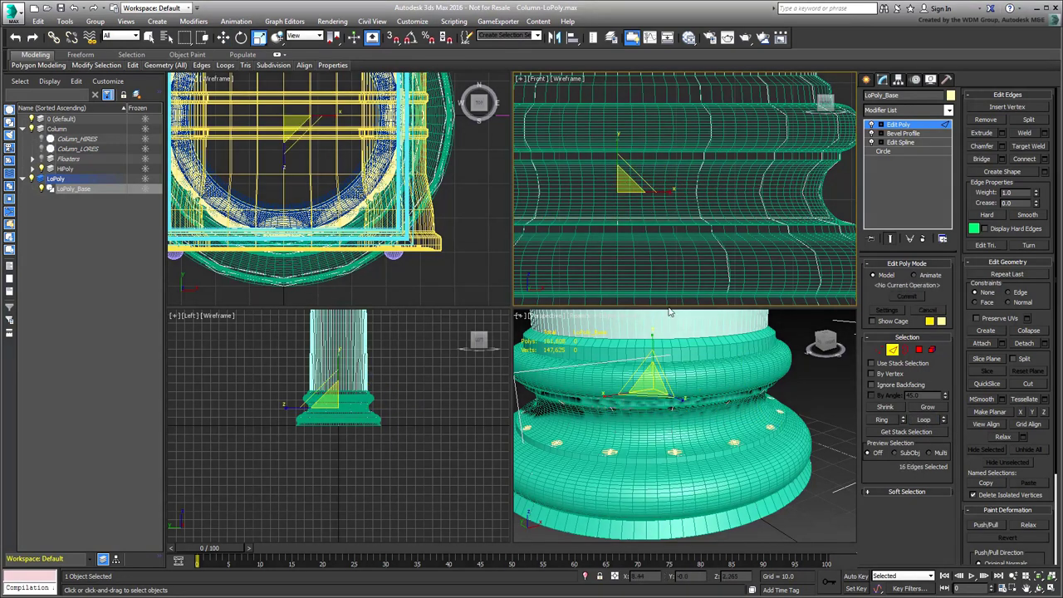
click(736, 217)
click(927, 421)
right_click(623, 200)
click(642, 220)
drag(617, 190, 617, 193)
alt+middle_drag(682, 435, 705, 355)
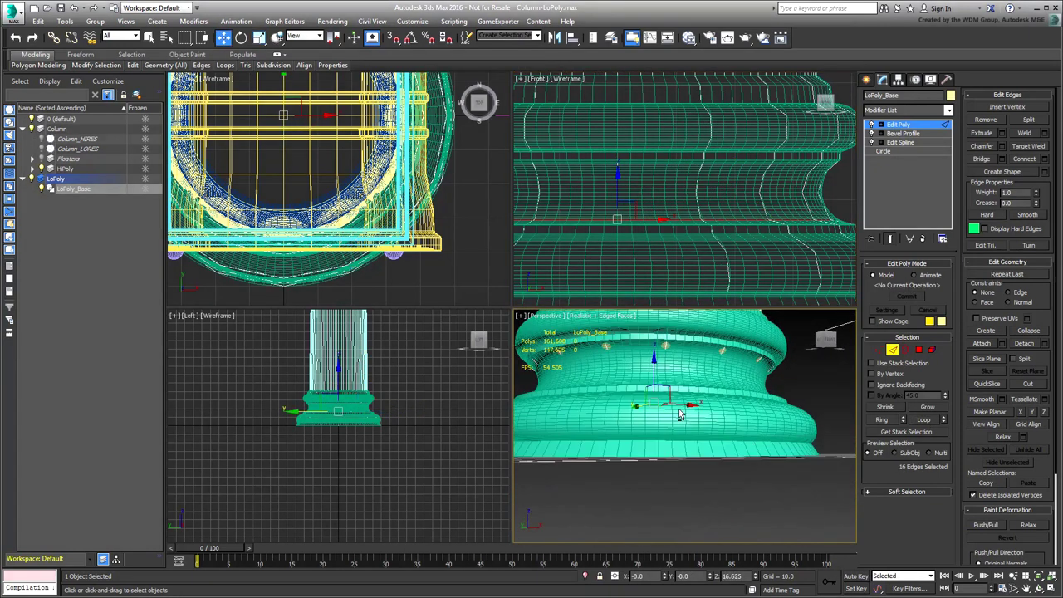
drag(618, 192, 618, 167)
Isolate the low-poly base again in the maximized Perspective view and clear the edge selection.
alt+middle_drag(683, 375, 703, 425)
key(alt+w)
middle_drag(619, 345, 743, 427)
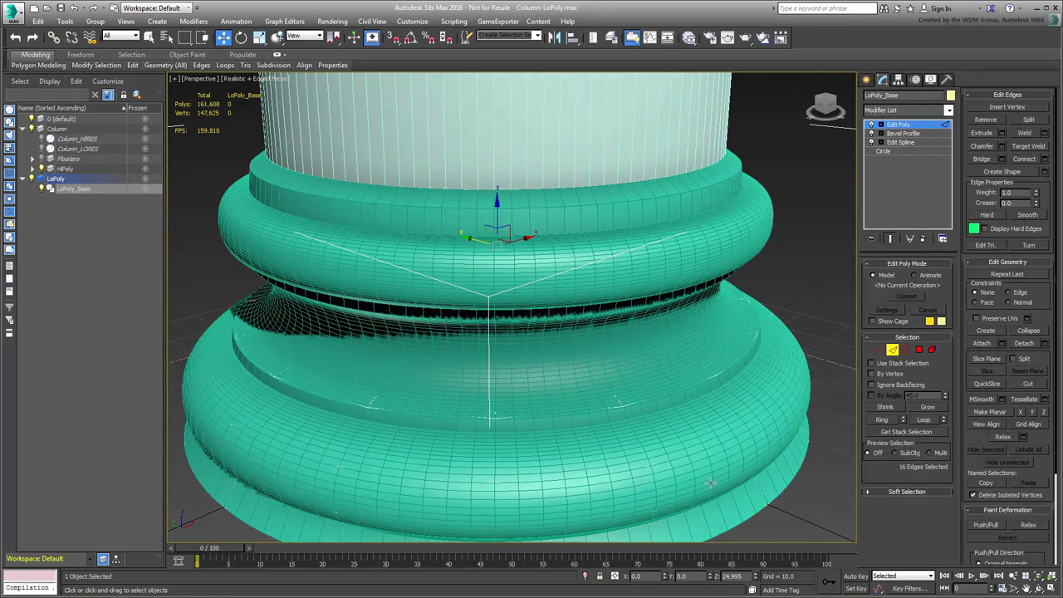
click(585, 577)
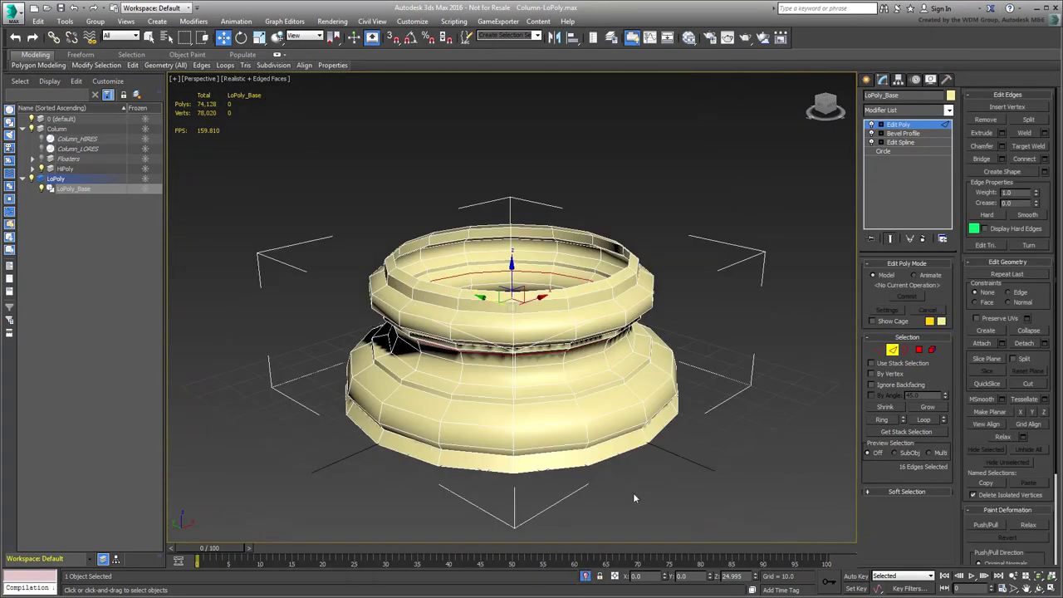
alt+middle_drag(643, 457, 645, 465)
click(725, 472)
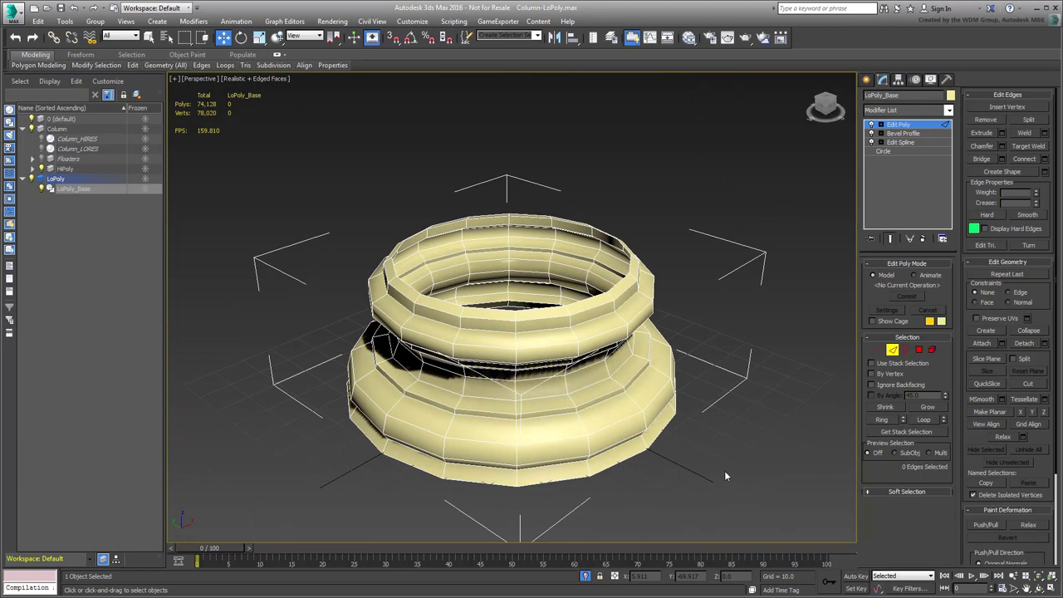
Select all polygons of the low-poly base, clear their smoothing groups, and deselect them.
click(920, 349)
drag(744, 156, 248, 517)
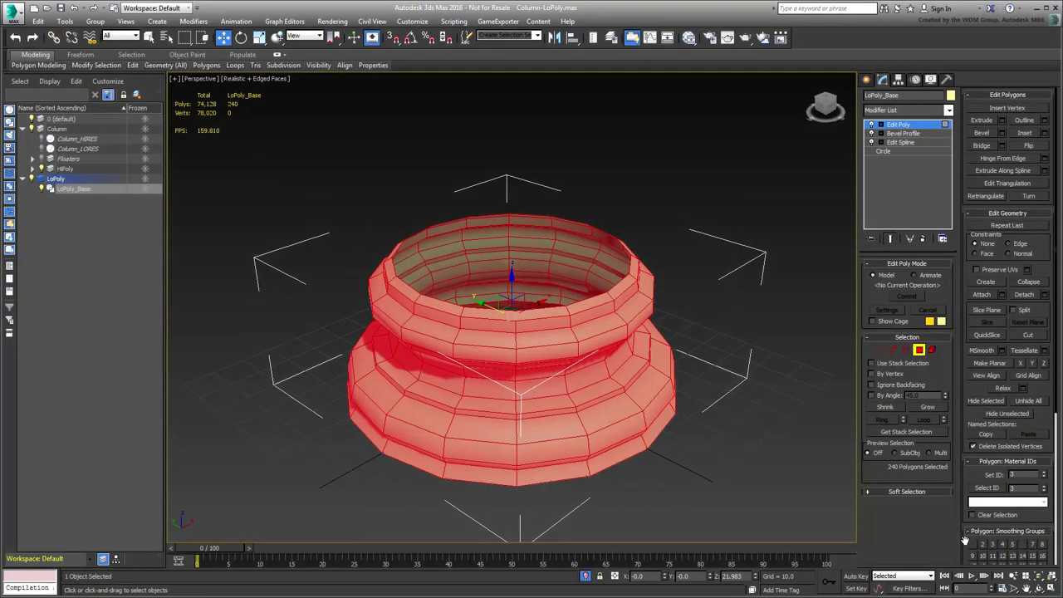
drag(966, 543, 972, 355)
click(1027, 400)
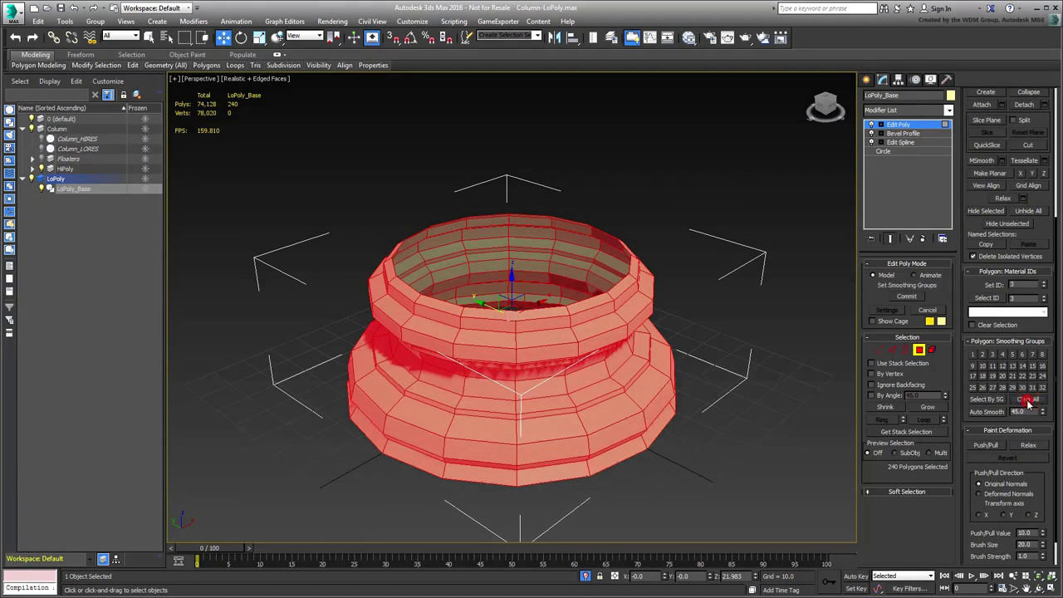
alt+middle_drag(686, 499, 678, 484)
key(alt+w)
scroll(717, 215, down, 5)
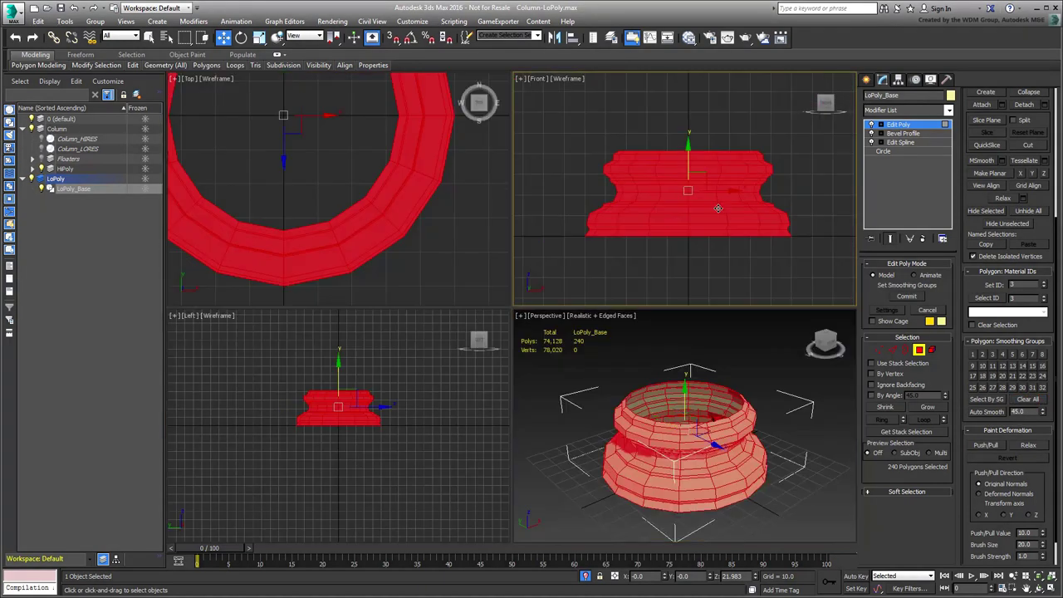
click(718, 246)
Assign smoothing group 1 to the base's lowest polygon band and group 2 to the large lower rounded molding.
middle_drag(719, 250, 705, 272)
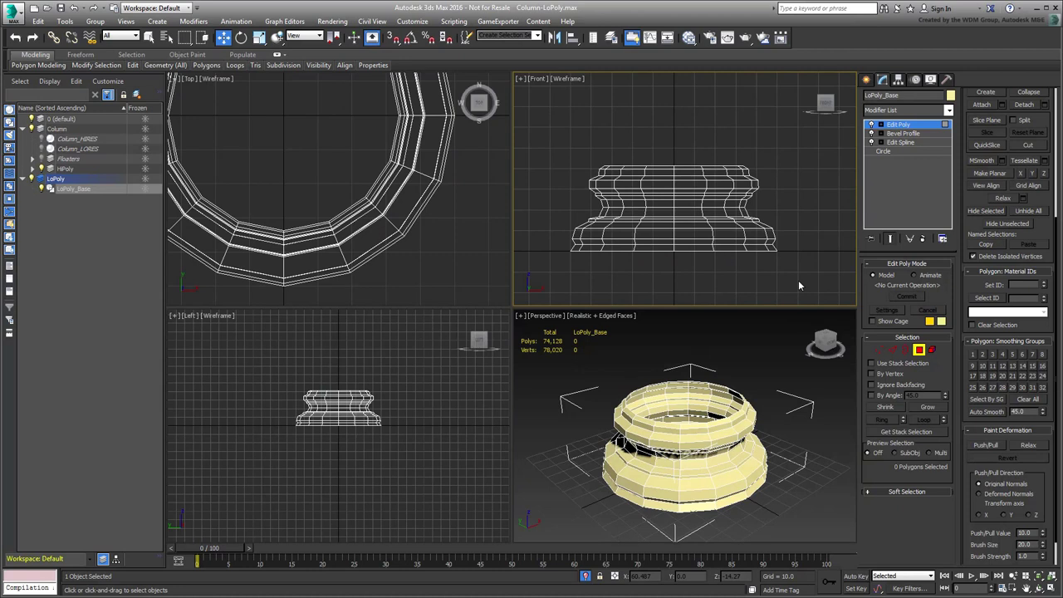
drag(800, 281, 552, 254)
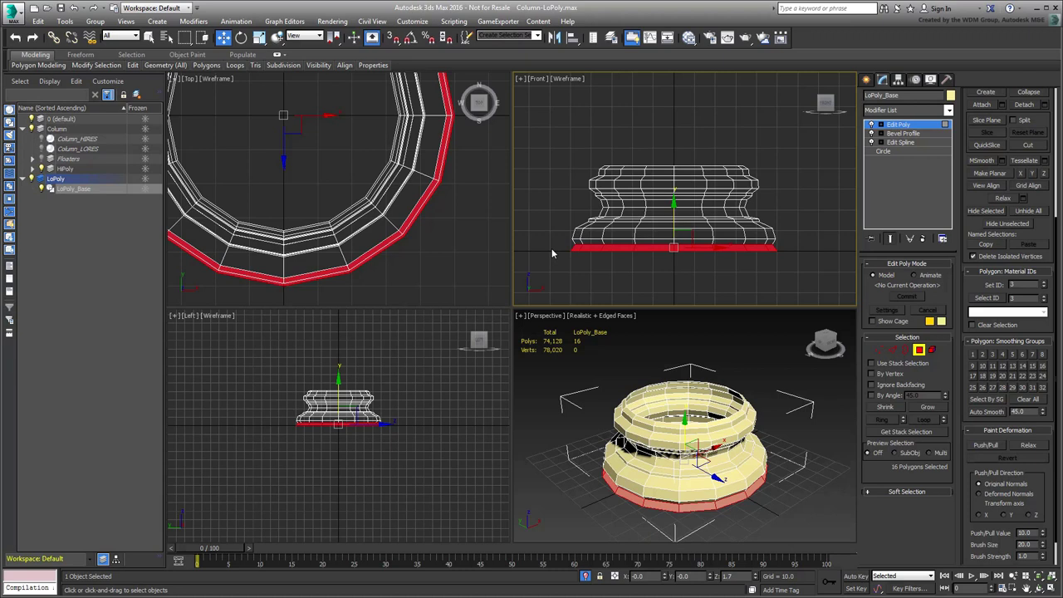
click(974, 355)
drag(651, 235, 551, 233)
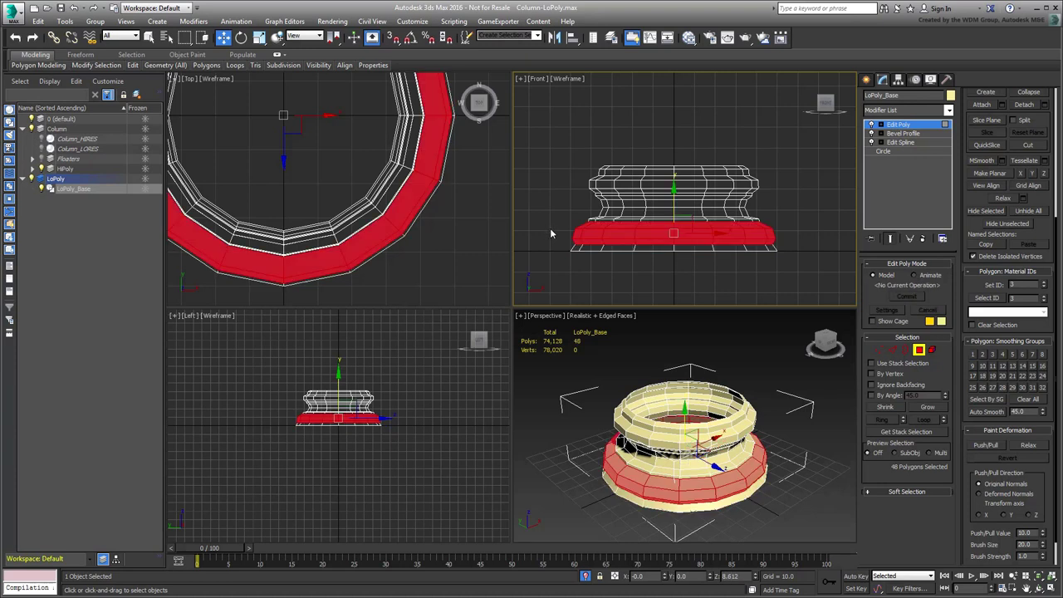
click(982, 355)
Give the narrow band above the lower molding and the concave section separate smoothing groups, using 4 for the concave section.
scroll(673, 192, up, 6)
key(alt+w)
scroll(576, 301, down, 1)
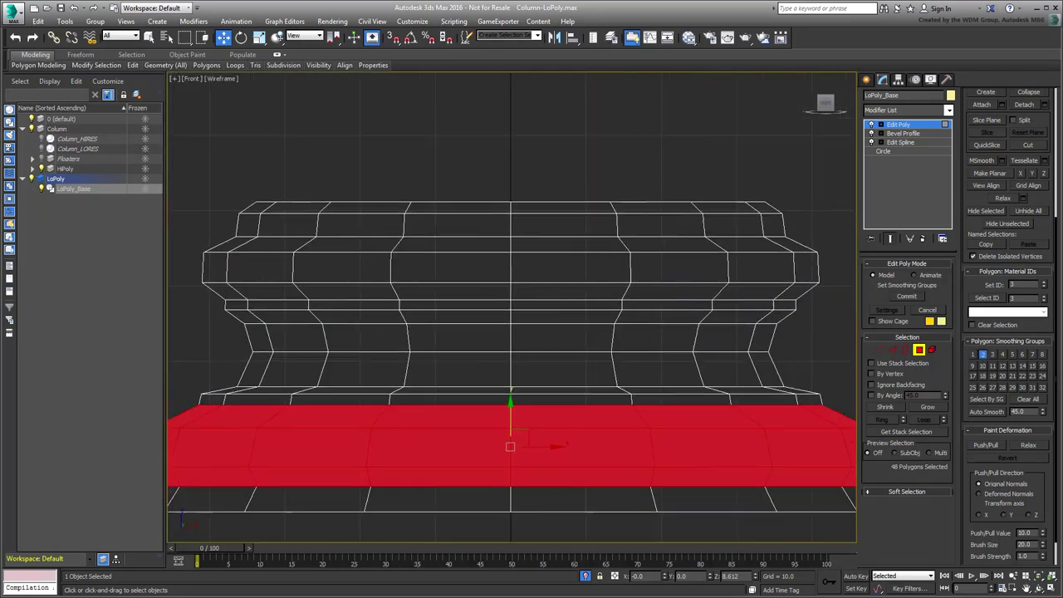
drag(834, 387, 172, 401)
drag(818, 374, 196, 319)
click(1003, 355)
Assign smoothing group 5 to the thin band above the concave section and group 6 to the upper rounded molding.
drag(808, 304, 170, 312)
click(1016, 357)
drag(820, 296, 163, 243)
click(1024, 356)
Assign smoothing group 7 to the base's topmost bands, deselect the polygons, and maximize the Perspective view.
drag(808, 237, 154, 162)
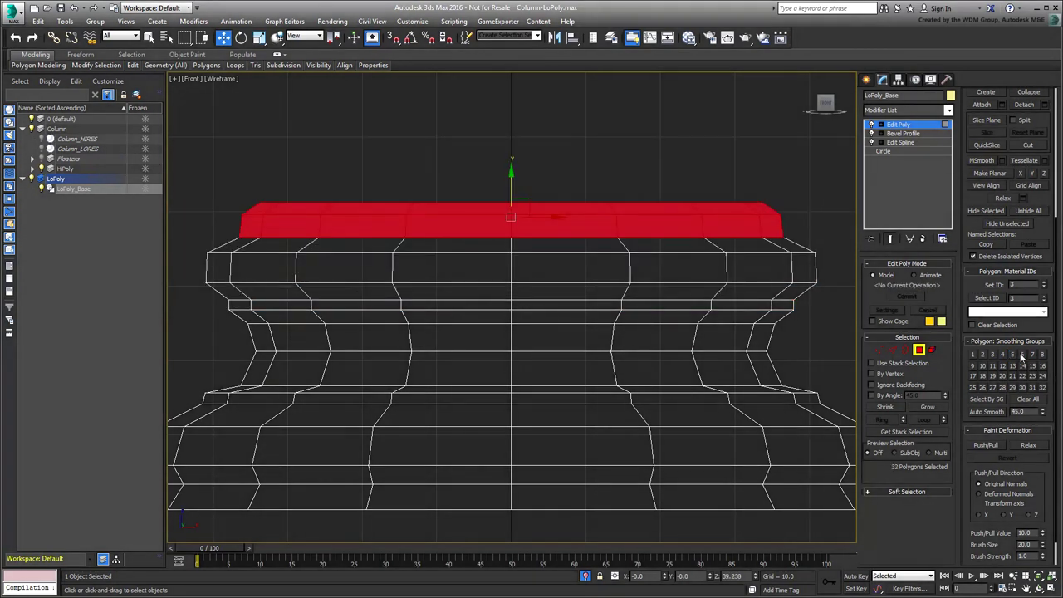
click(1031, 357)
click(782, 329)
key(alt+w)
right_click(670, 452)
key(alt+w)
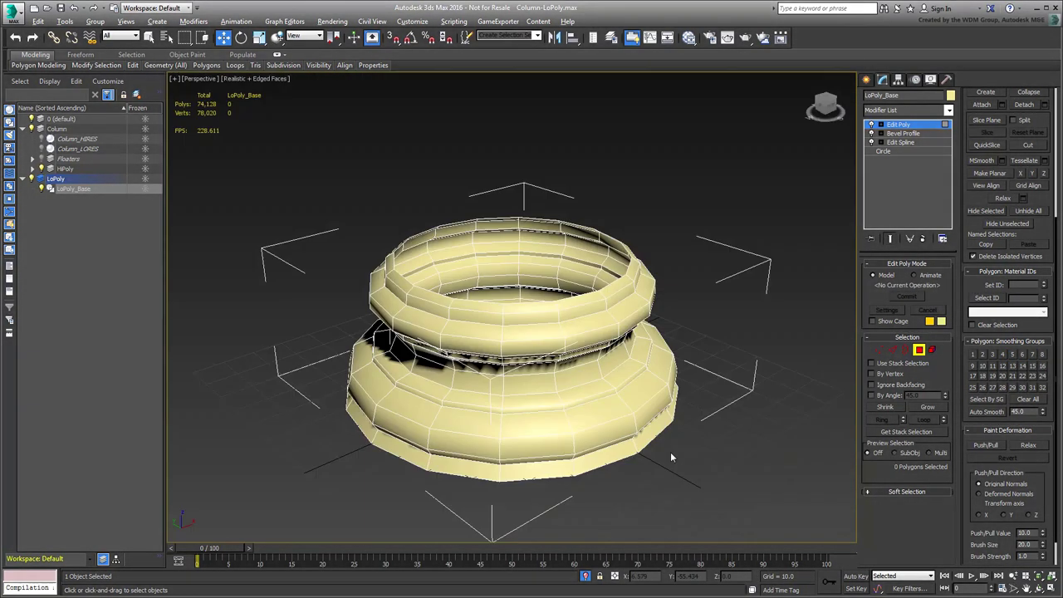
mouse_move(671, 455)
alt+middle_down()
mouse_move(695, 466)
mouse_move(674, 458)
alt+middle_up()
scroll(573, 408, up, 2)
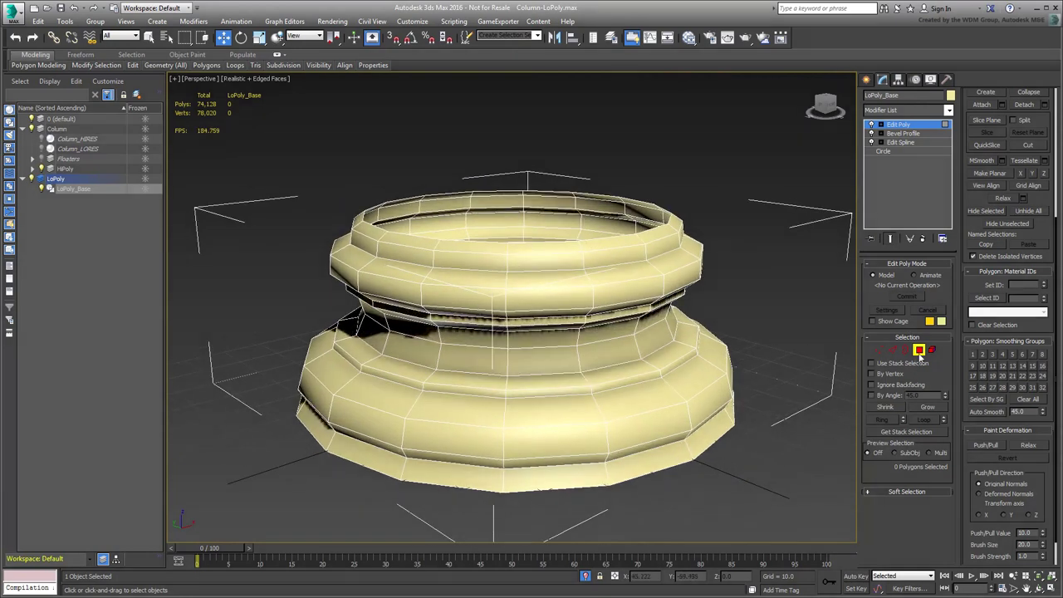
Leave polygon editing and convert LoPoly_Base to an Editable Poly.
click(919, 351)
alt+middle_drag(606, 403, 609, 408)
middle_drag(659, 446, 642, 418)
right_click(592, 350)
mouse_move(656, 461)
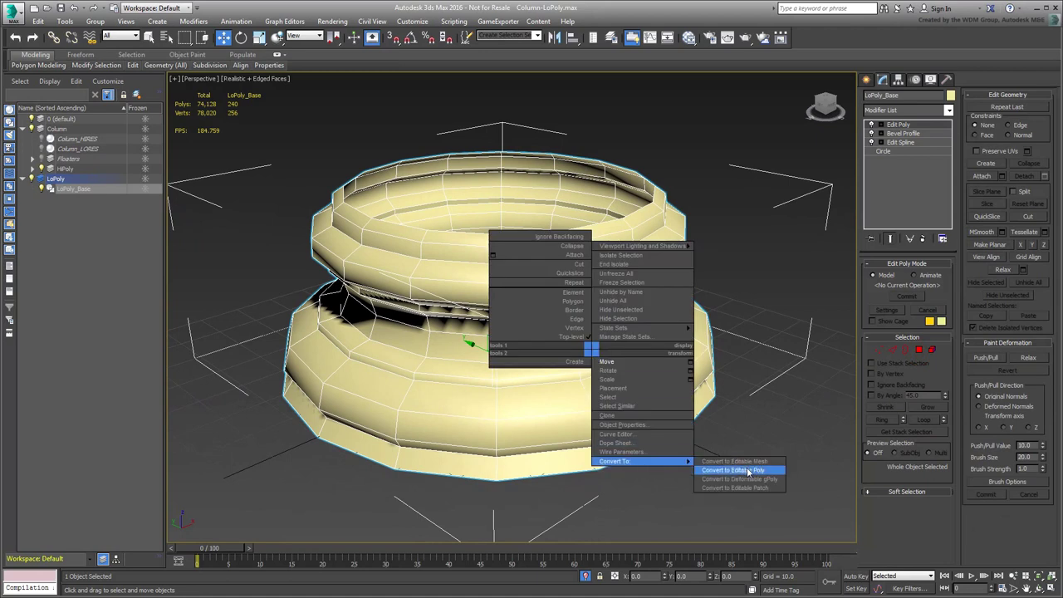
click(749, 472)
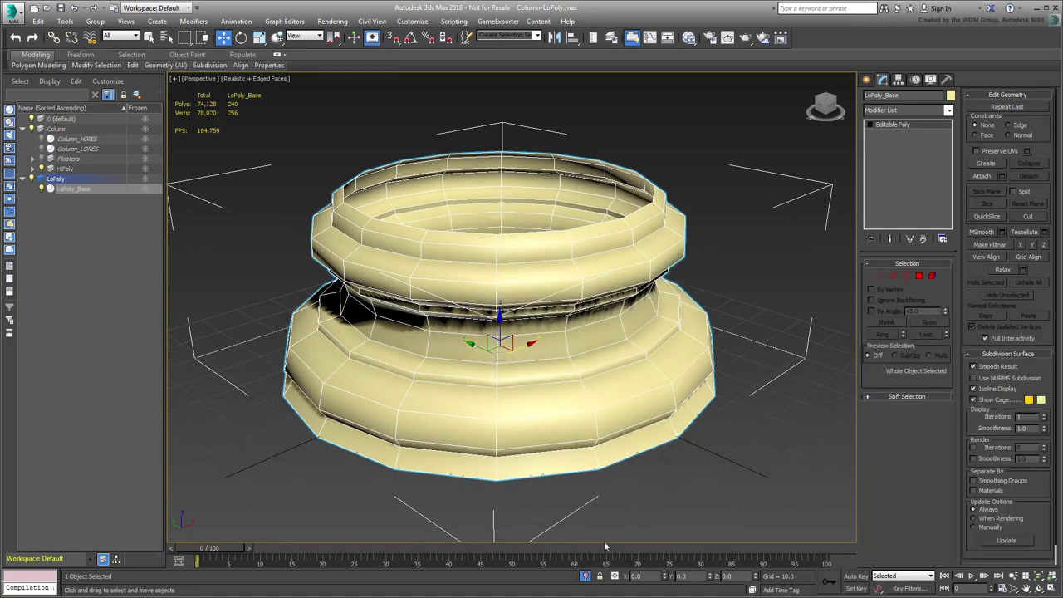
End the isolation of the low-poly base and bring the whole column into view.
scroll(607, 525, down, 3)
click(586, 577)
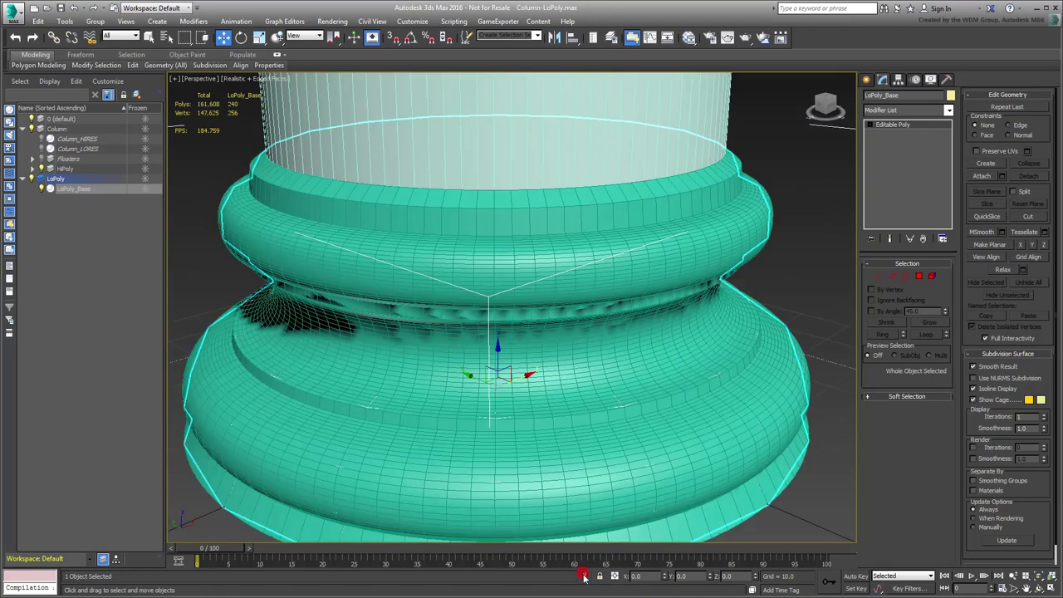
scroll(579, 462, down, 6)
middle_drag(656, 359, 663, 323)
scroll(662, 323, down, 5)
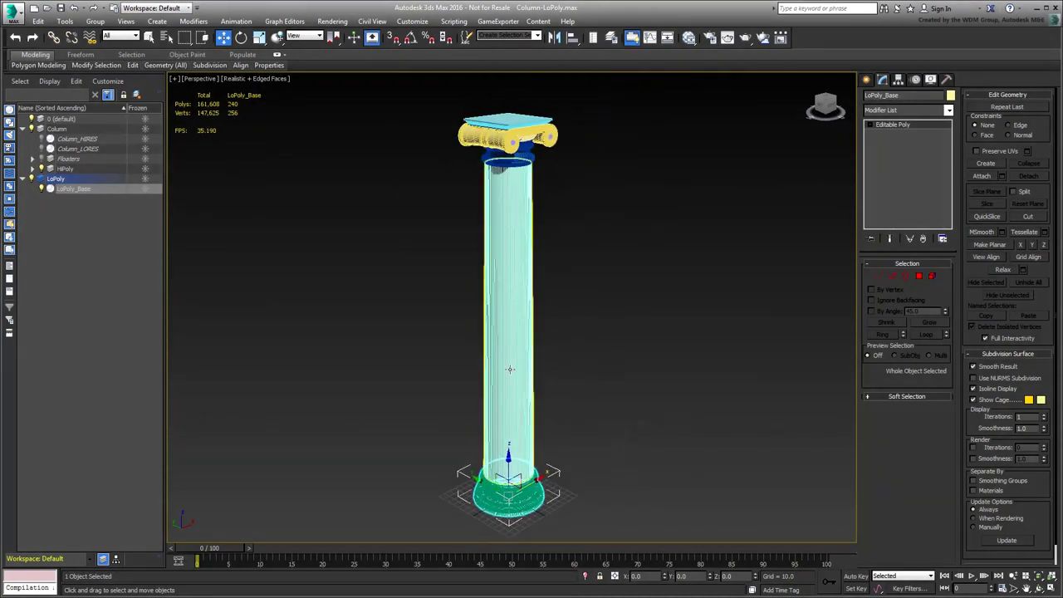
Examine the high-poly shaft, column head, scrolls and hat top from several angles, then clear the selection.
click(510, 369)
middle_drag(529, 197, 517, 274)
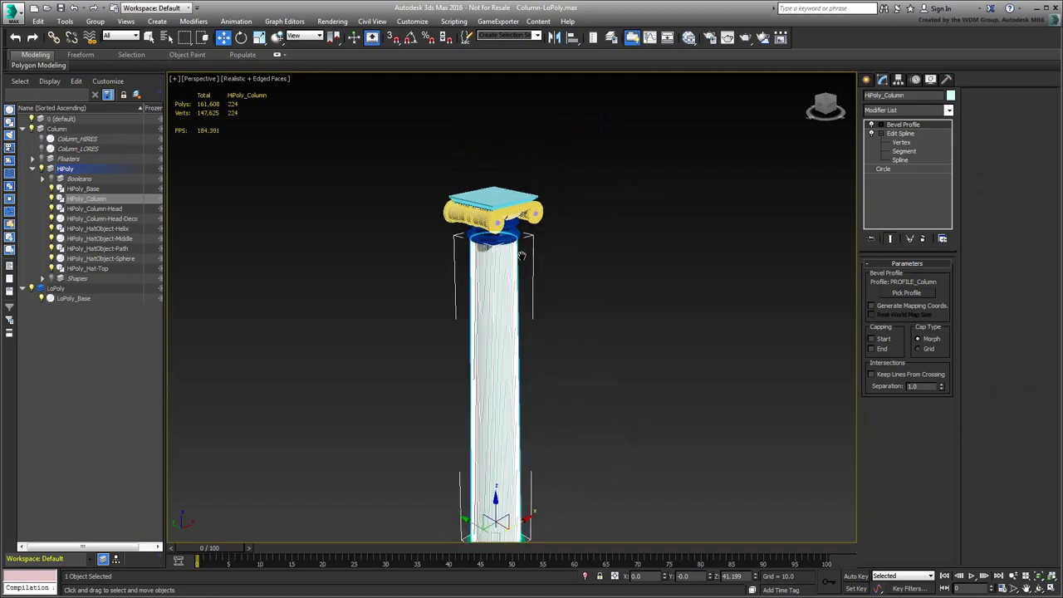
click(513, 226)
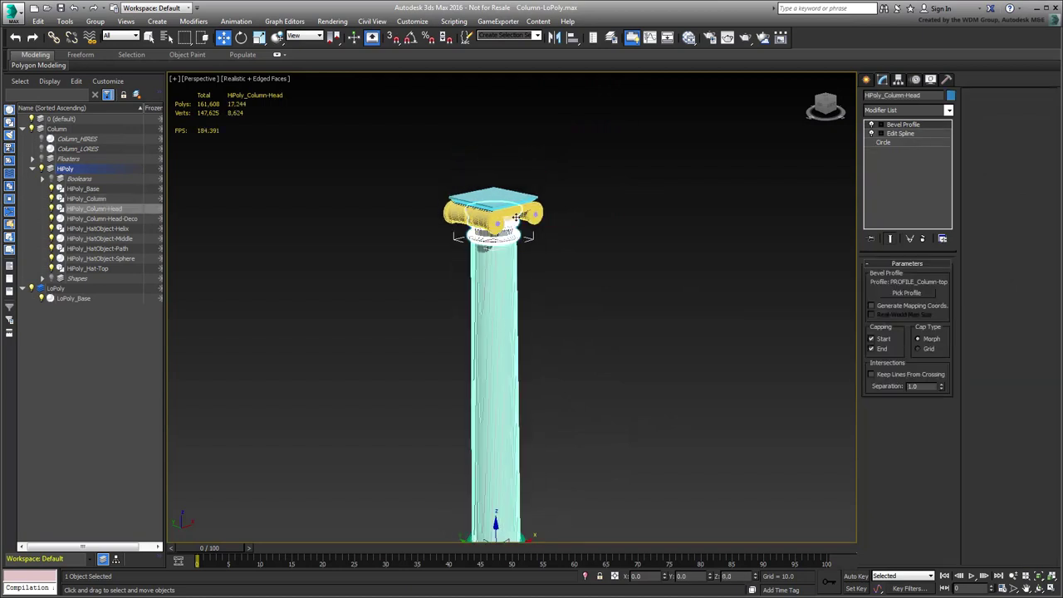
click(525, 195)
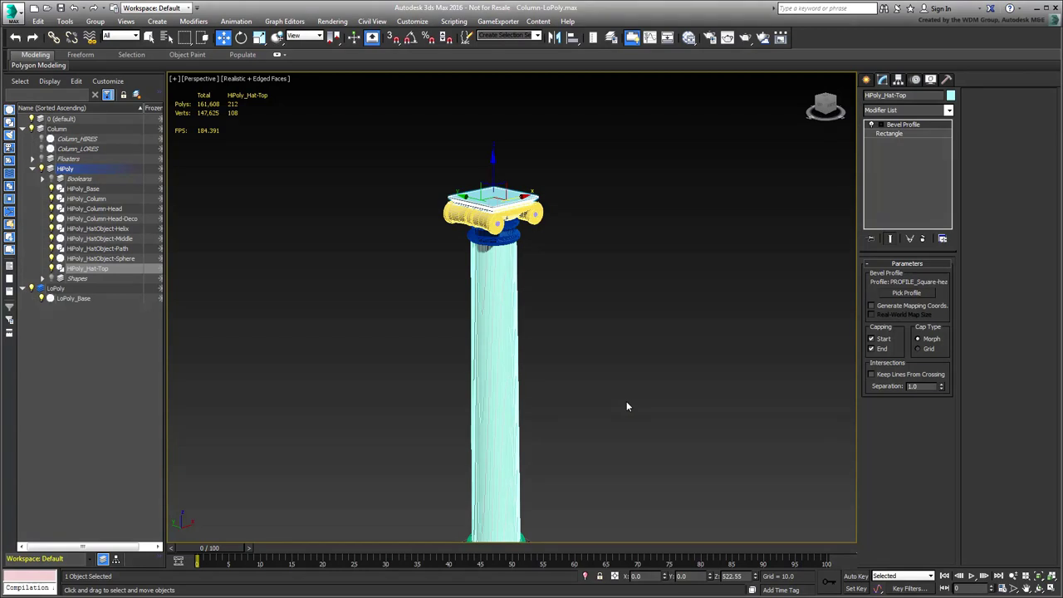
scroll(506, 188, up, 6)
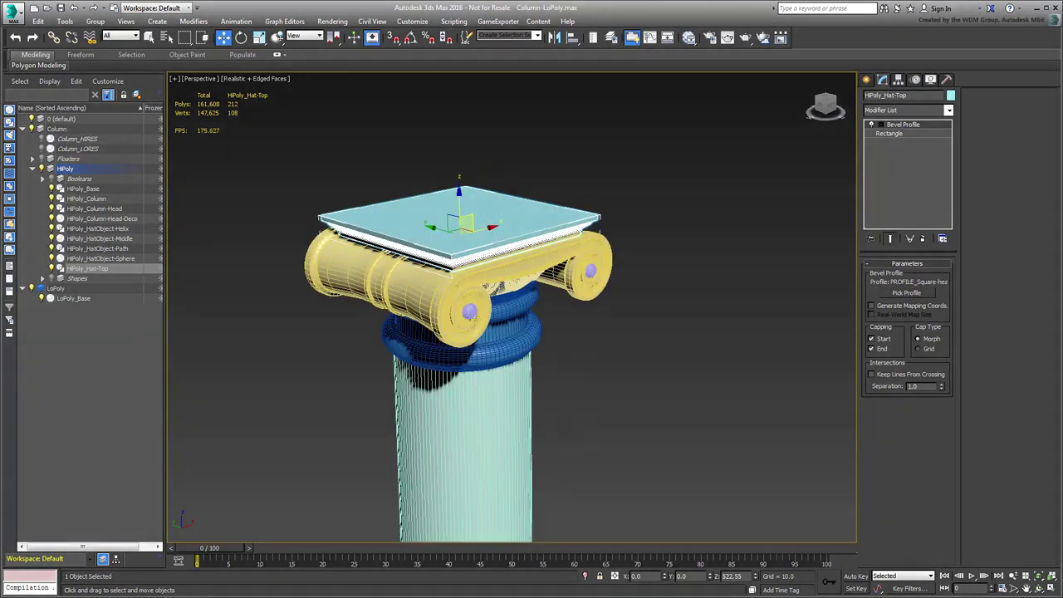
scroll(506, 189, up, 4)
mouse_move(476, 346)
alt+middle_down()
mouse_move(465, 313)
mouse_move(486, 281)
alt+middle_up()
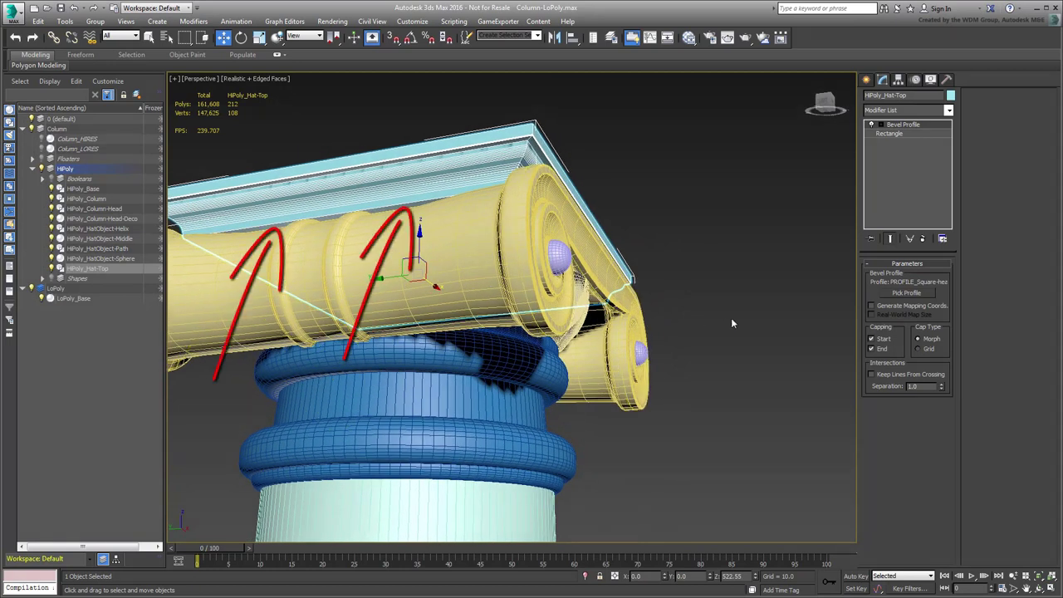
mouse_move(472, 265)
alt+middle_down()
mouse_move(474, 330)
mouse_move(492, 326)
alt+middle_up()
scroll(489, 350, down, 5)
middle_drag(536, 407, 576, 285)
scroll(576, 286, down, 4)
middle_drag(598, 340, 572, 327)
click(618, 344)
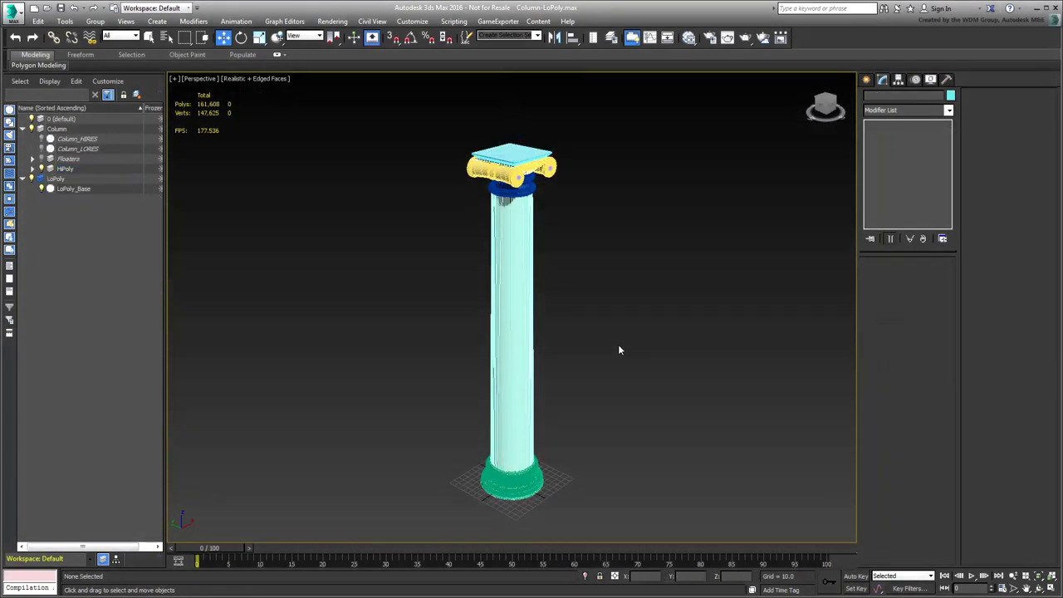
Isolate LoPoly_Base in the Perspective view and clear the selection.
click(85, 192)
click(585, 577)
scroll(395, 357, down, 5)
middle_drag(541, 241, 616, 402)
click(615, 401)
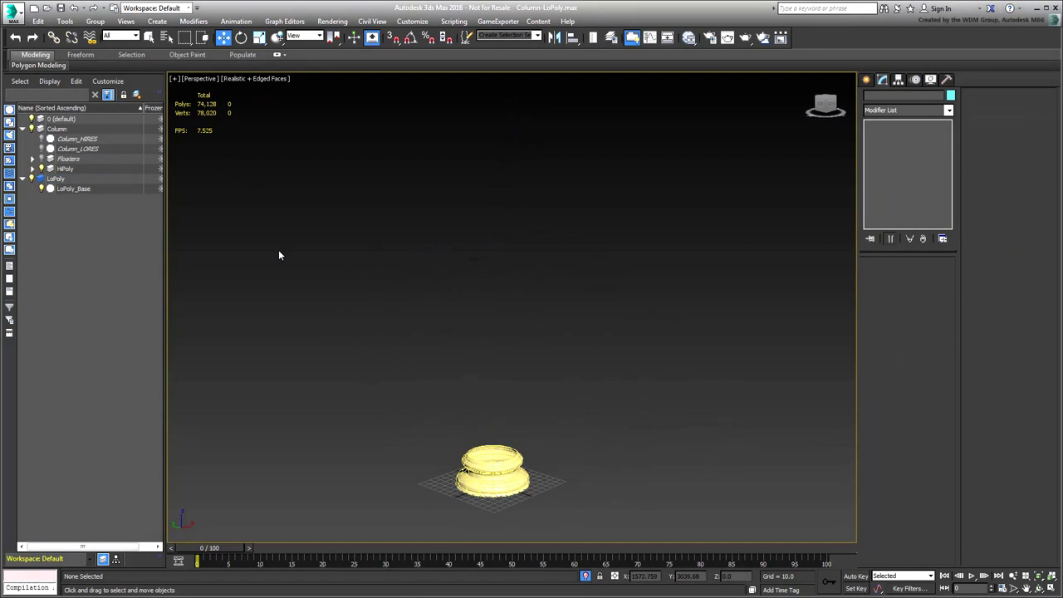
Merge LoPoly_Column, LoPoly_Column-Head and LoPoly_Hat-Top from Column-lopolycomps.max, end the isolation and deselect everything.
click(14, 13)
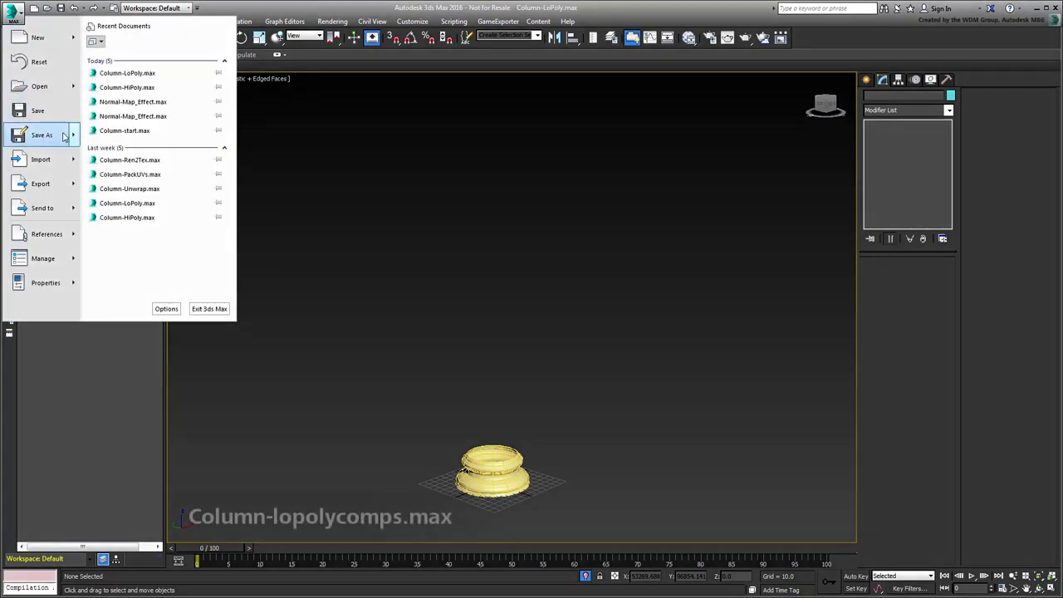
mouse_move(75, 162)
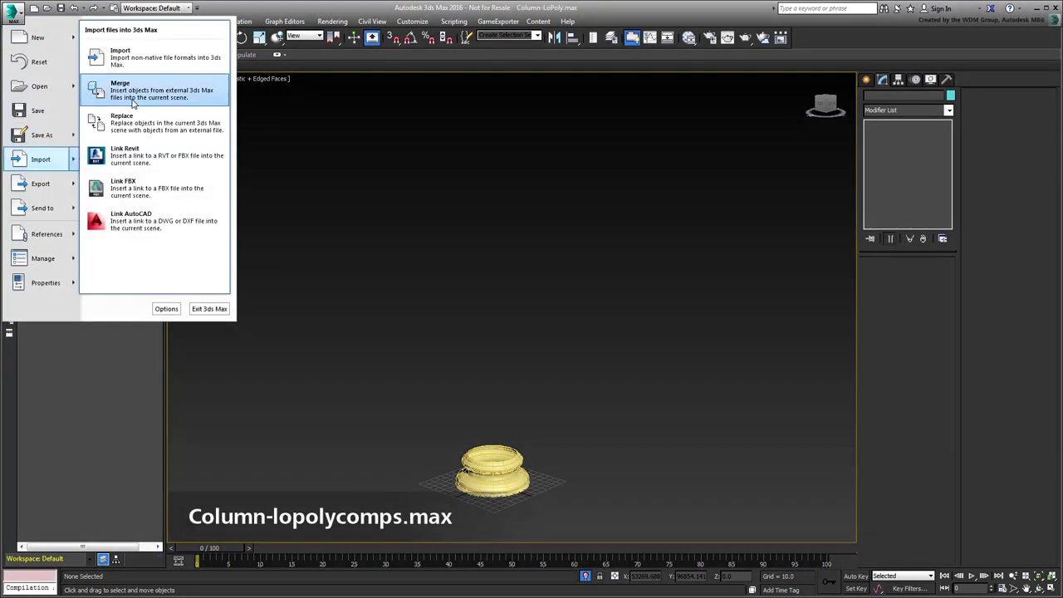
click(133, 94)
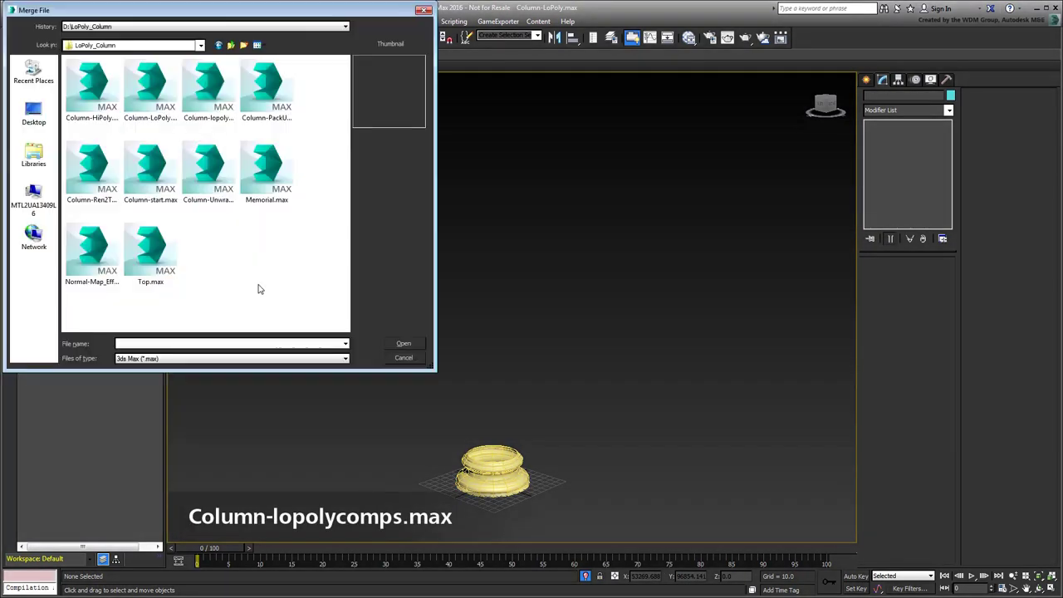
click(210, 110)
click(403, 344)
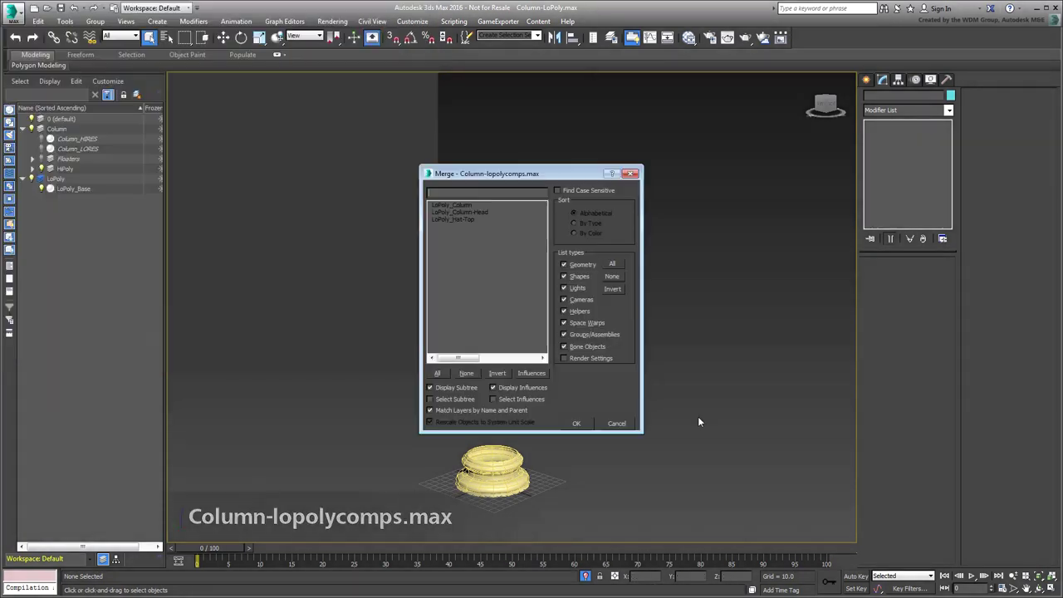
drag(456, 204, 461, 233)
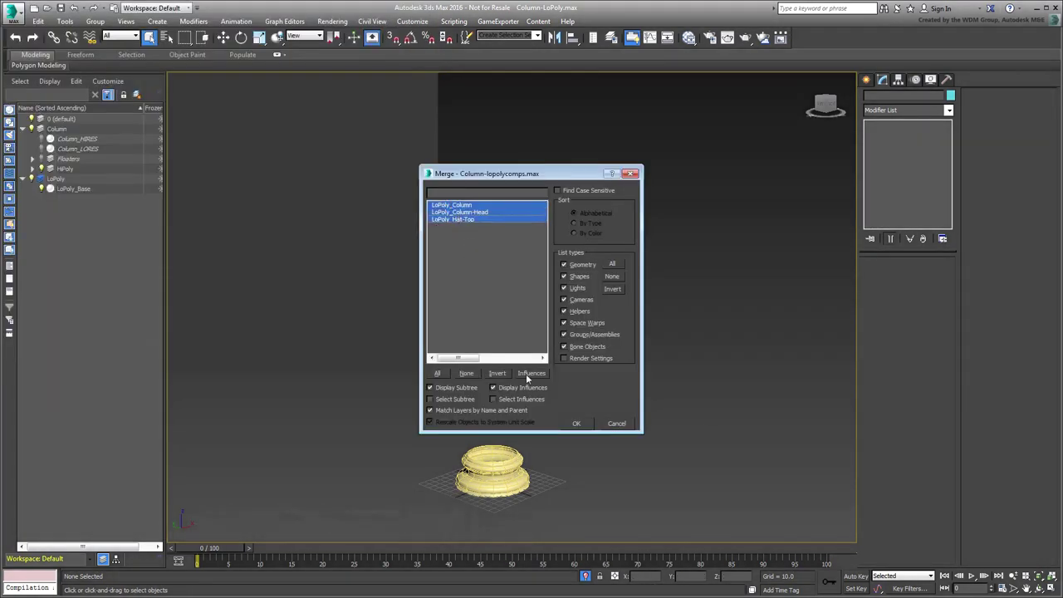
click(577, 420)
middle_drag(564, 303, 567, 339)
click(640, 361)
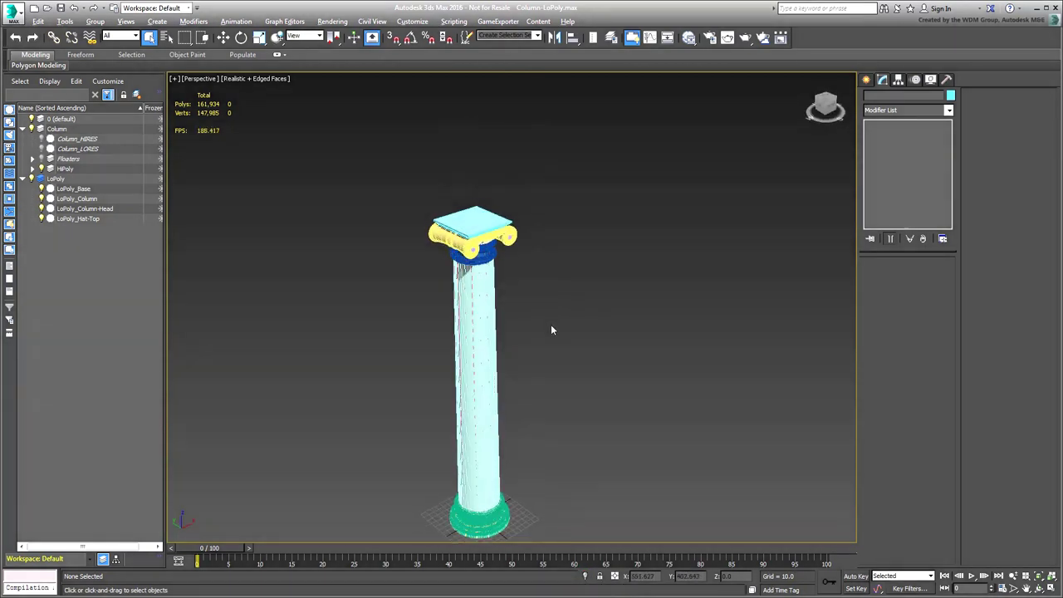
Select the high-poly scroll piece HiPoly_HatObject-Middle beneath the hat top and isolate it.
alt+middle_drag(550, 326, 545, 287)
scroll(544, 287, up, 7)
middle_drag(415, 166, 500, 289)
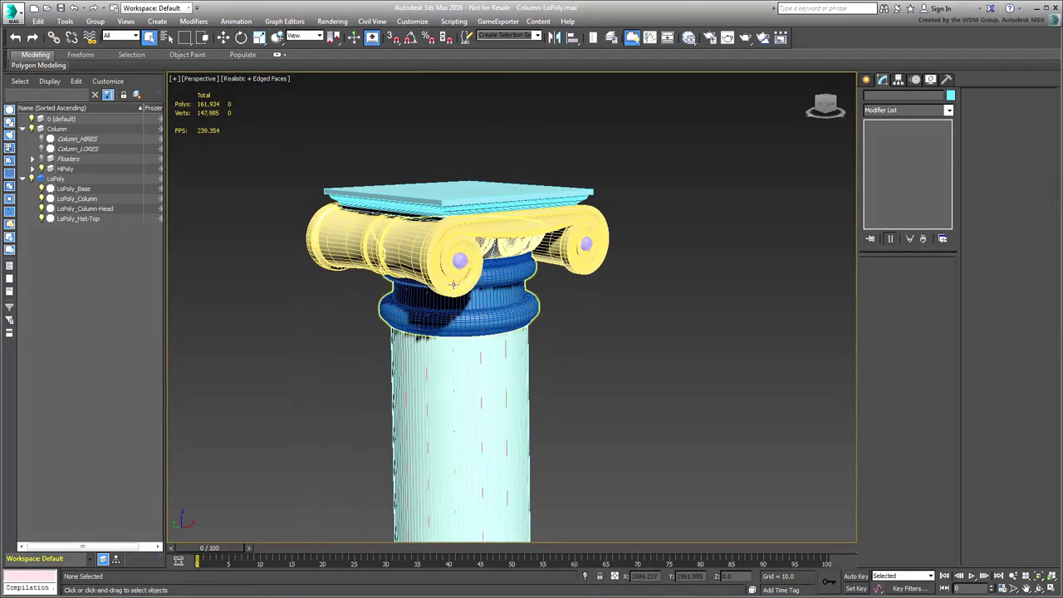
click(388, 252)
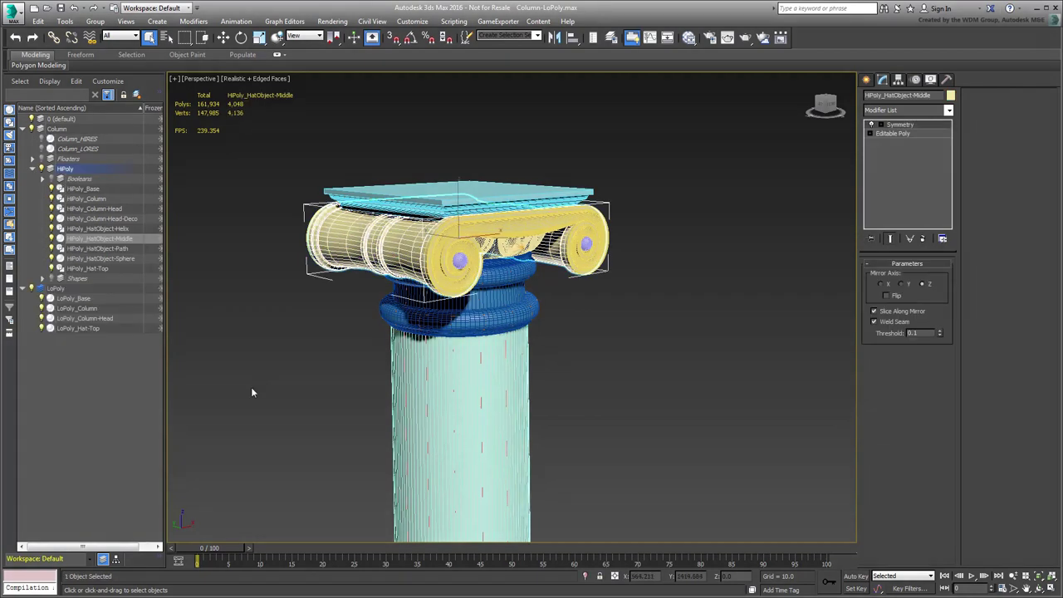
click(585, 576)
alt+middle_drag(540, 405, 543, 410)
Clone HiPoly_HatObject-Middle as a copy named LoPoly_HatObject-Middle and move the copy into the LoPoly layer.
key(ctrl+v)
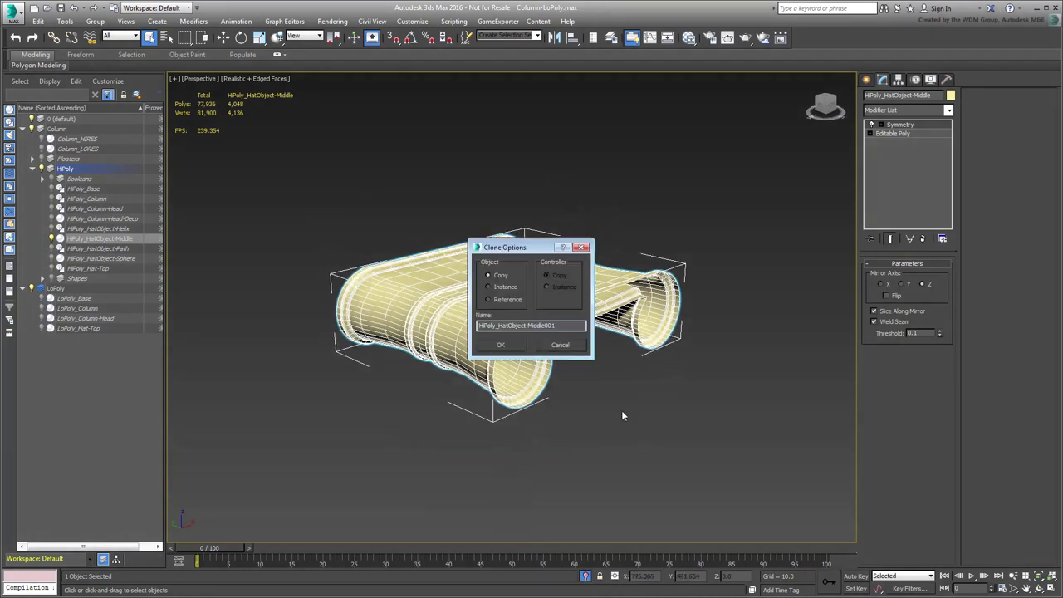
drag(558, 326, 547, 326)
text(Lo)
click(501, 345)
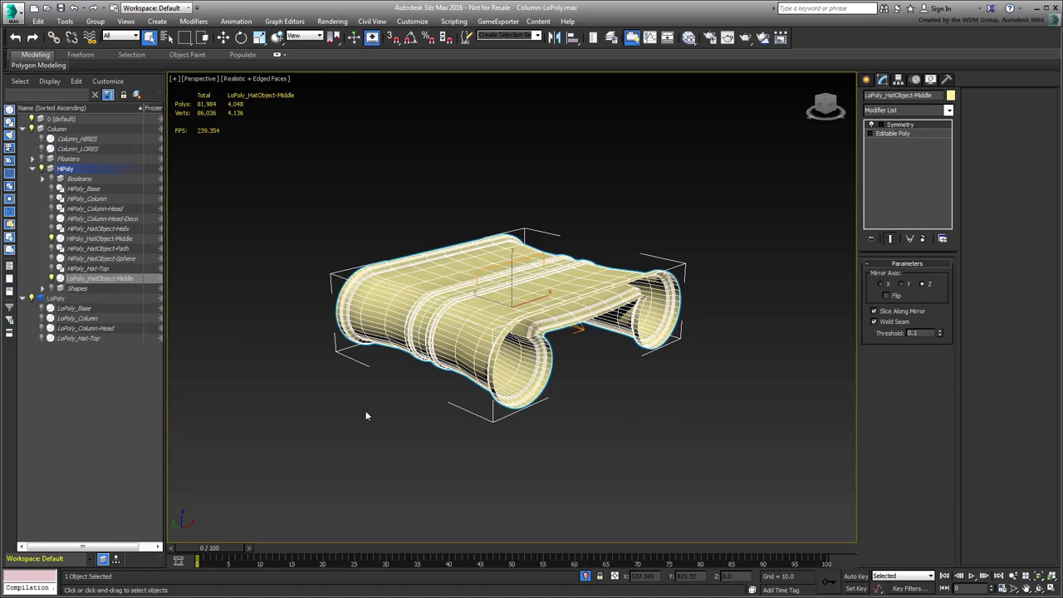
drag(83, 282, 60, 307)
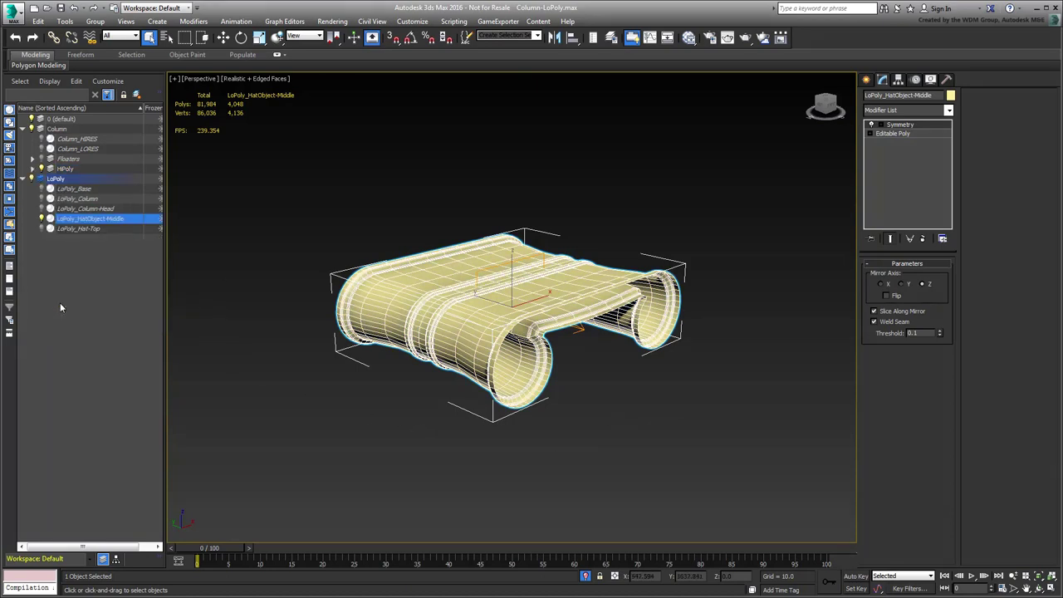
Hide HiPoly_HatObject-Middle and give LoPoly_HatObject-Middle a light green object color.
click(31, 169)
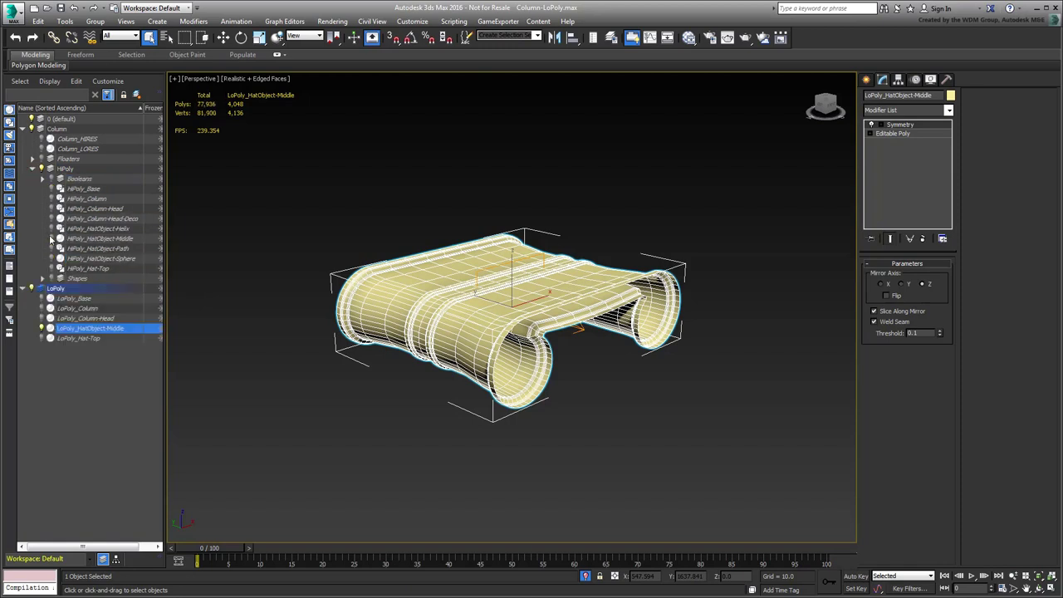
click(951, 96)
click(508, 295)
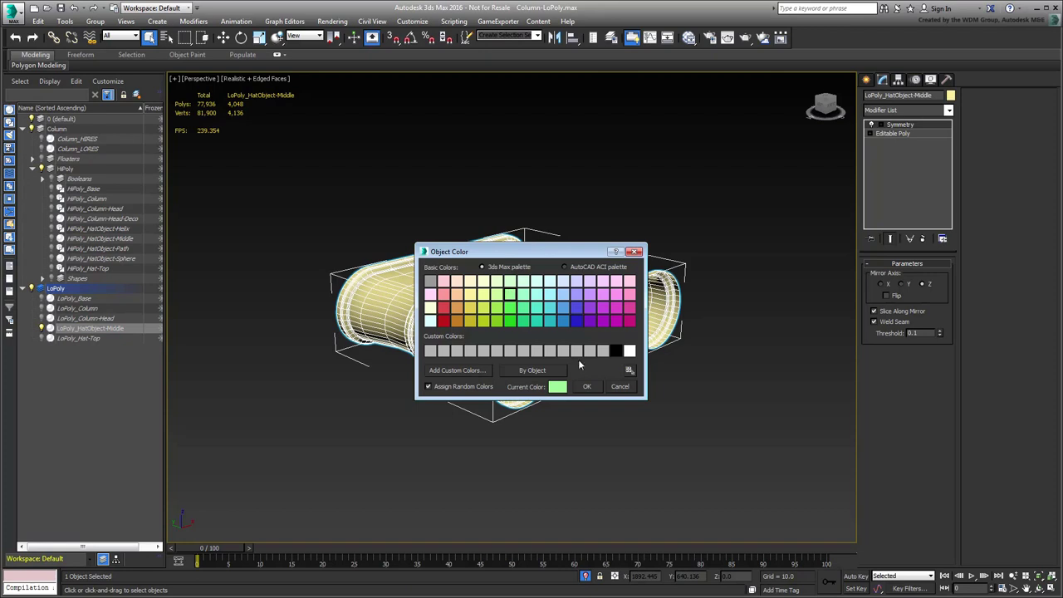
click(586, 386)
alt+middle_drag(598, 421, 611, 418)
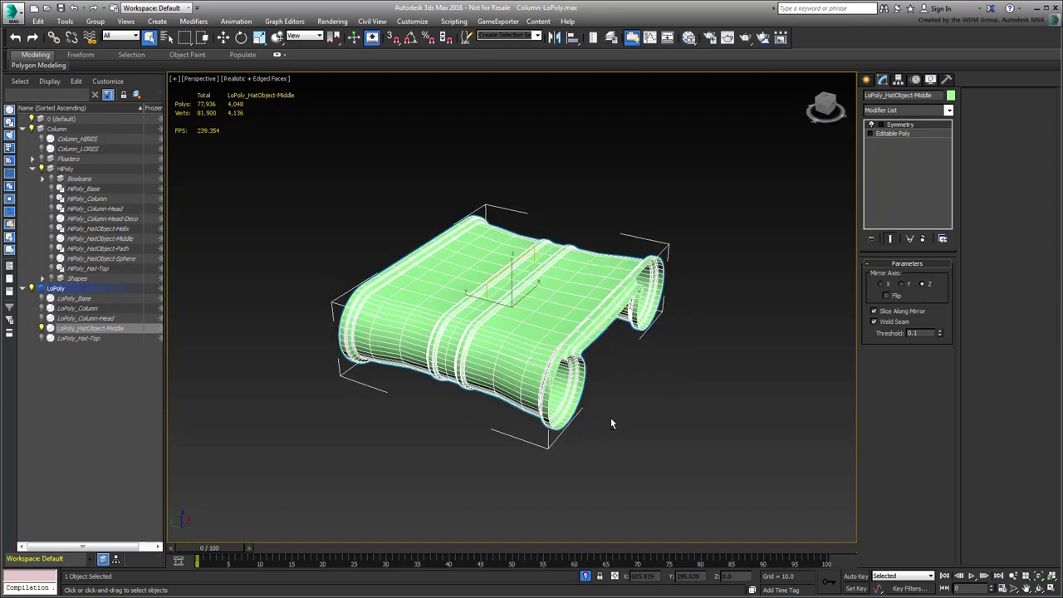
Turn off the Symmetry modifier on LoPoly_HatObject-Middle and start editing edges of the underlying Editable Poly.
click(871, 124)
scroll(490, 407, up, 6)
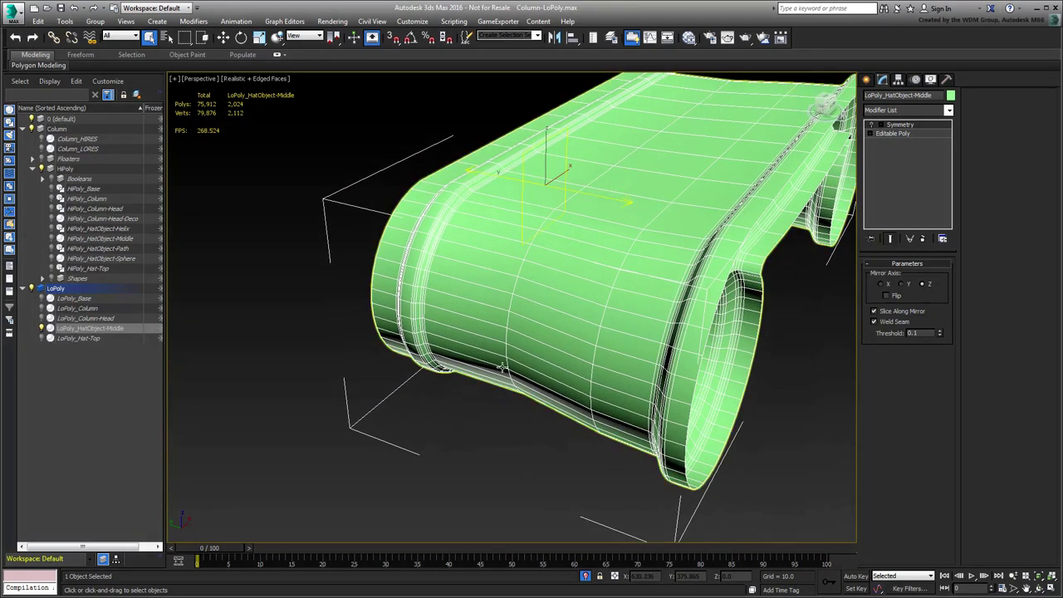
alt+middle_drag(477, 432, 490, 431)
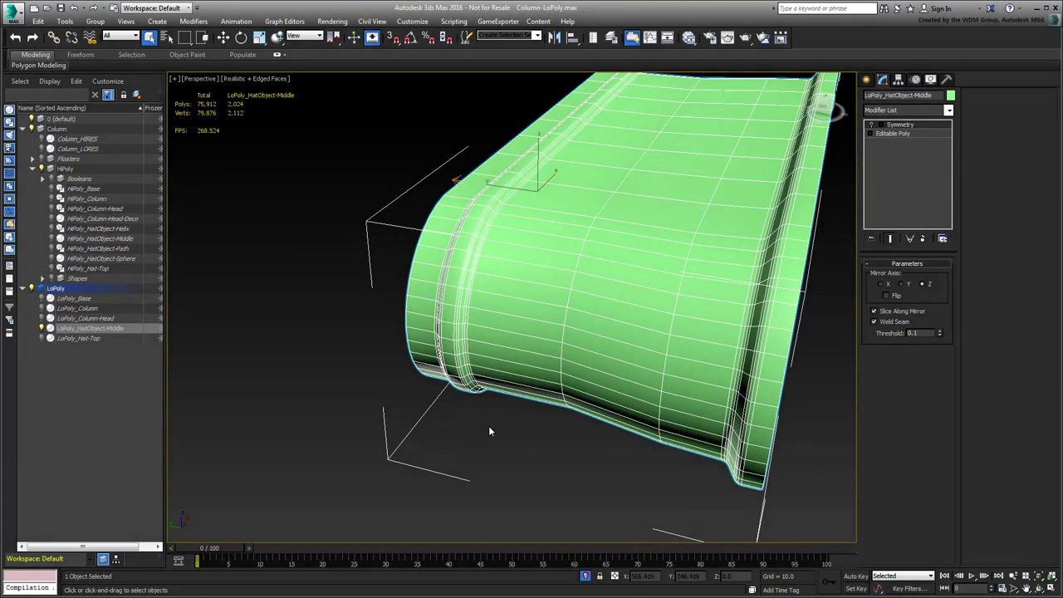
click(871, 133)
click(889, 151)
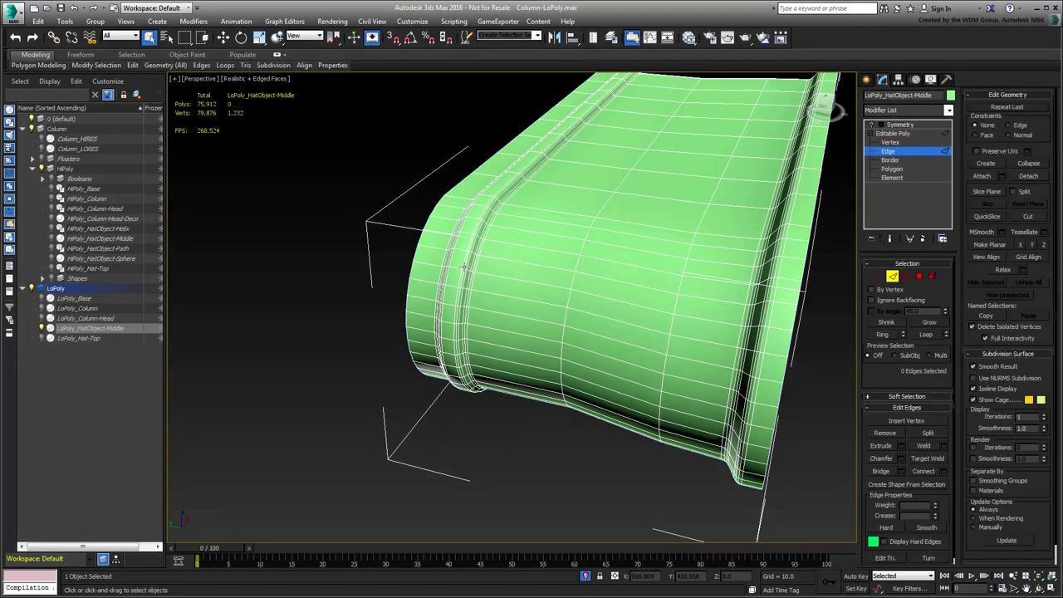
Remove all edge loops of the raised middle band next to the mirror seam, including their vertices.
scroll(445, 279, up, 4)
scroll(453, 271, up, 2)
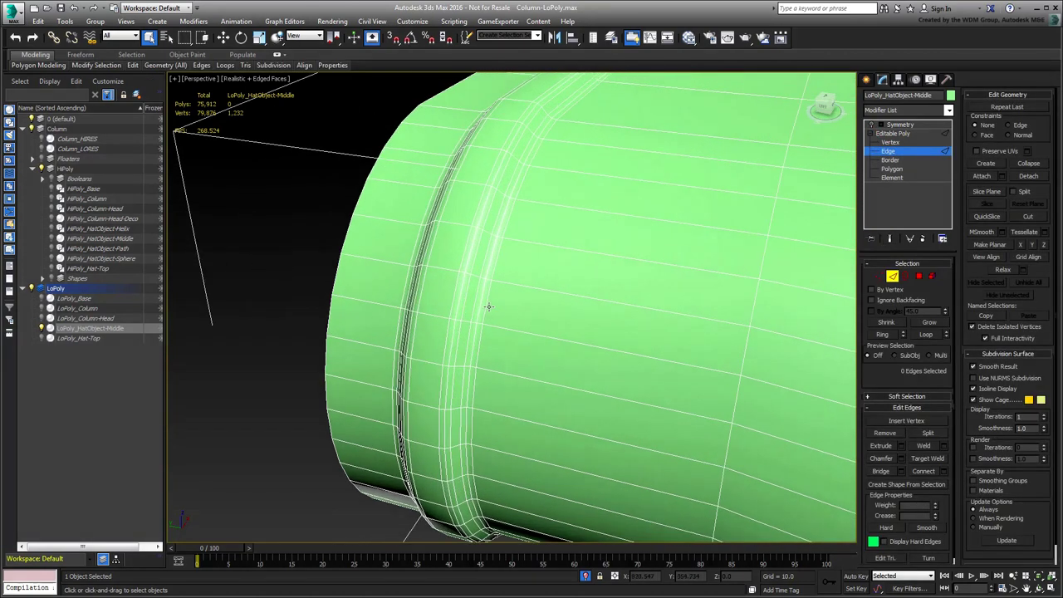
alt+middle_drag(484, 307, 371, 215)
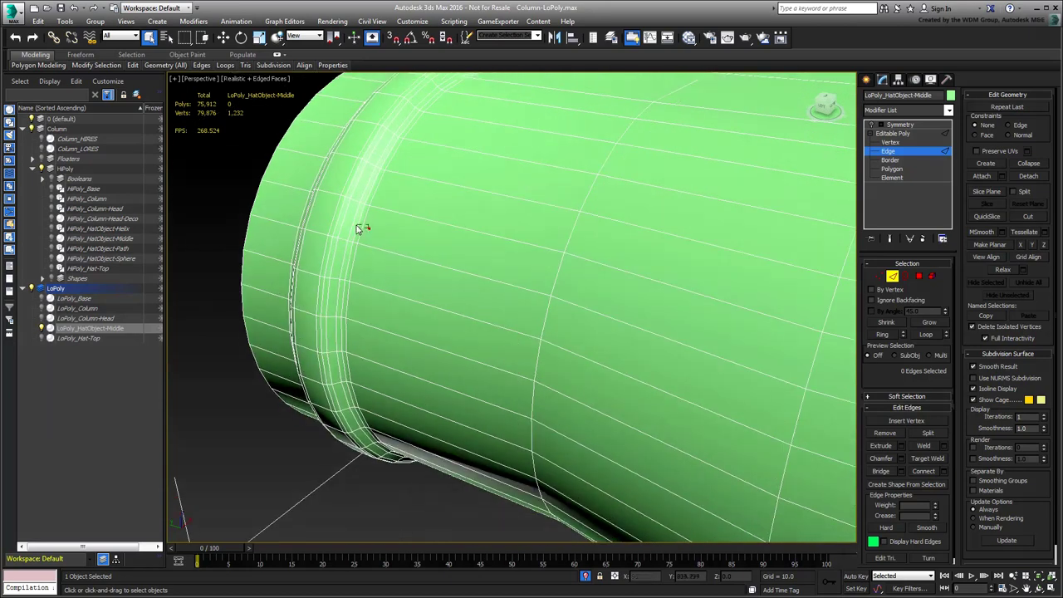
drag(332, 220, 299, 206)
alt+middle_drag(312, 240, 354, 264)
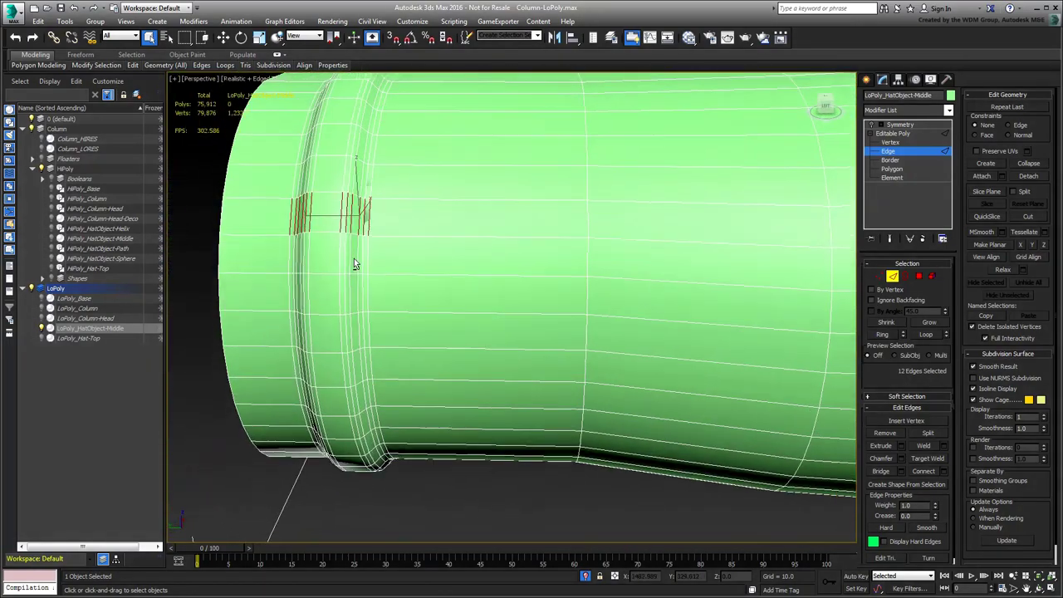
click(929, 334)
scroll(462, 247, down, 5)
alt+middle_drag(463, 247, 543, 293)
key(ctrl+BackSpace)
Remove three further redundant edge loops, including their vertices, from the remaining half of the scroll piece.
scroll(543, 293, up, 5)
click(759, 297)
ctrl+click(735, 305)
scroll(924, 370, up, 3)
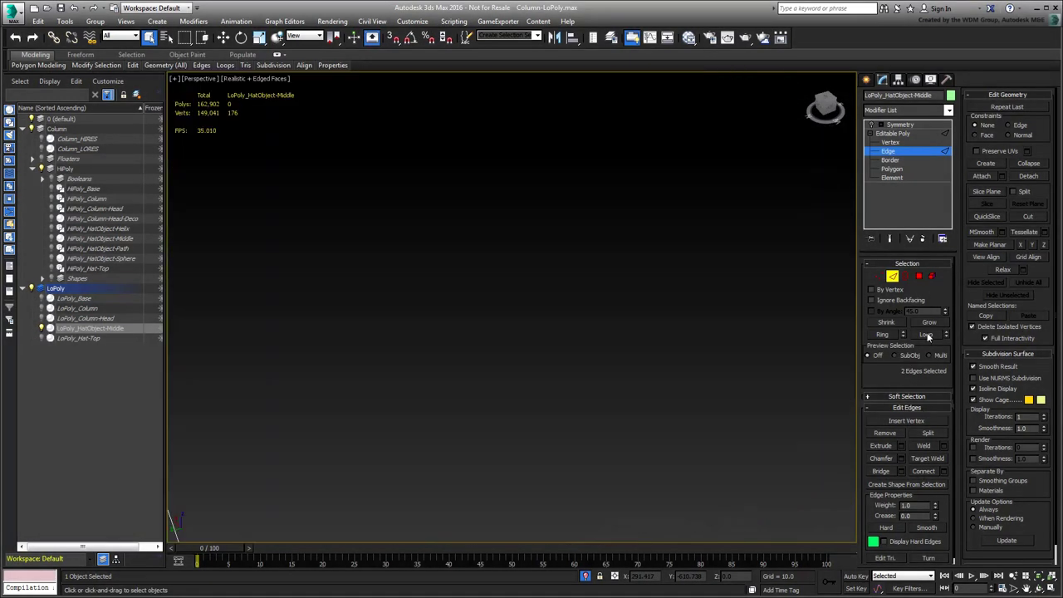
scroll(592, 357, down, 3)
middle_drag(592, 357, 601, 337)
click(919, 335)
key(ctrl+BackSpace)
click(515, 337)
click(923, 336)
key(ctrl+BackSpace)
Remove the six edge loops crossing the flat top between the two scrolls, including their vertices.
scroll(485, 277, down, 5)
alt+middle_drag(427, 305, 491, 336)
scroll(419, 264, up, 3)
middle_drag(544, 291, 617, 377)
click(618, 377)
ctrl+click(550, 363)
ctrl+click(496, 341)
ctrl+click(438, 325)
ctrl+click(386, 305)
ctrl+click(339, 287)
click(923, 336)
key(ctrl+BackSpace)
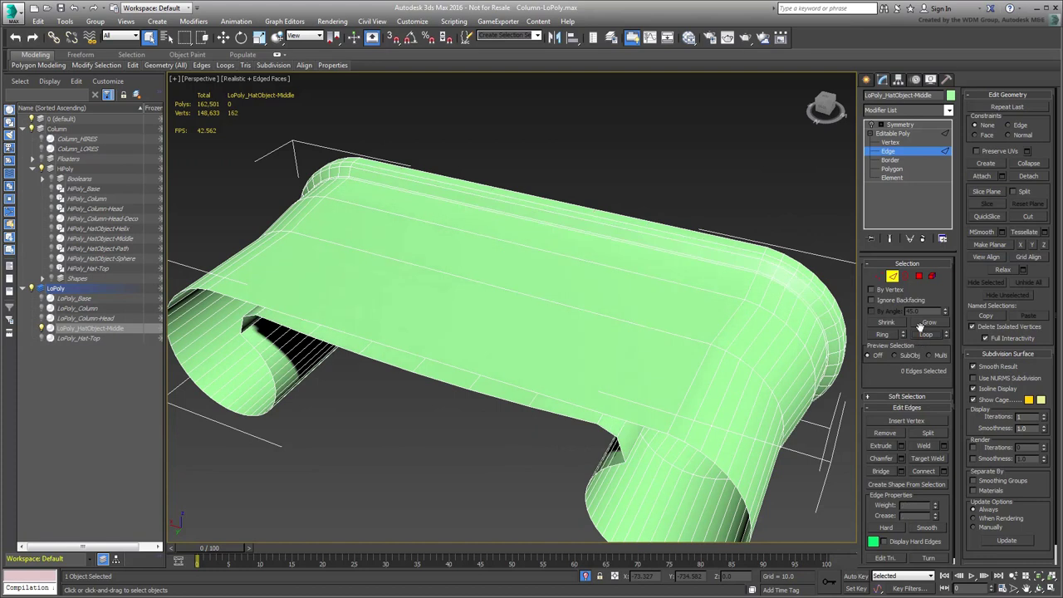
Remove the redundant edge loops crossing the underside of the span between the scrolls, including their vertices.
alt+middle_drag(685, 400, 599, 257)
ctrl+click(486, 271)
alt+middle_drag(430, 261, 619, 235)
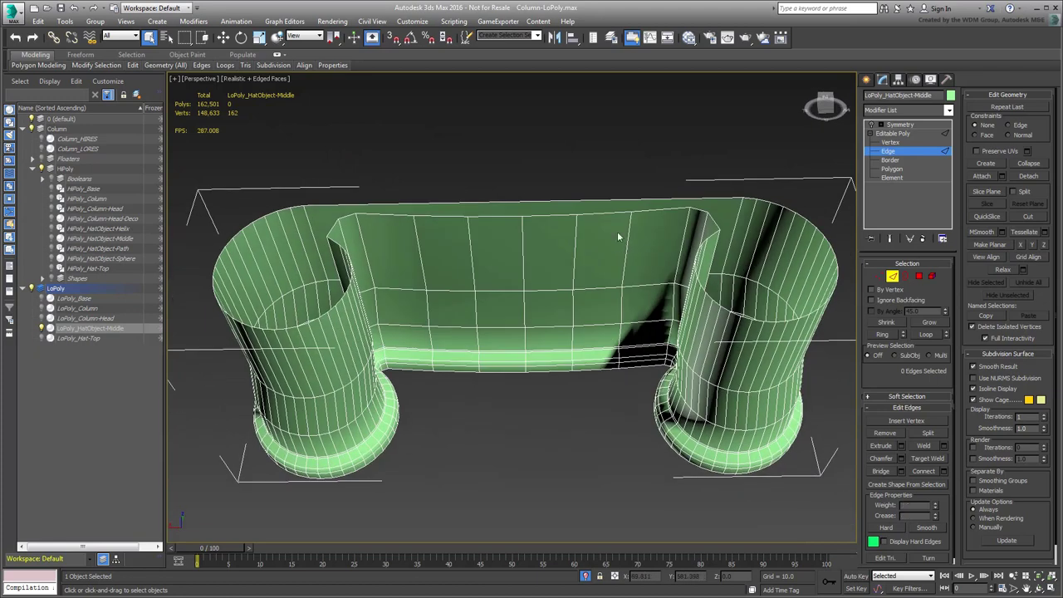
click(576, 246)
ctrl+click(475, 258)
click(927, 335)
ctrl+click(882, 433)
Select every other lengthwise edge around one scroll, extend the selection to loops, and remove them with their vertices.
alt+middle_drag(664, 343, 507, 415)
scroll(572, 417, down, 4)
scroll(417, 417, up, 6)
click(415, 261)
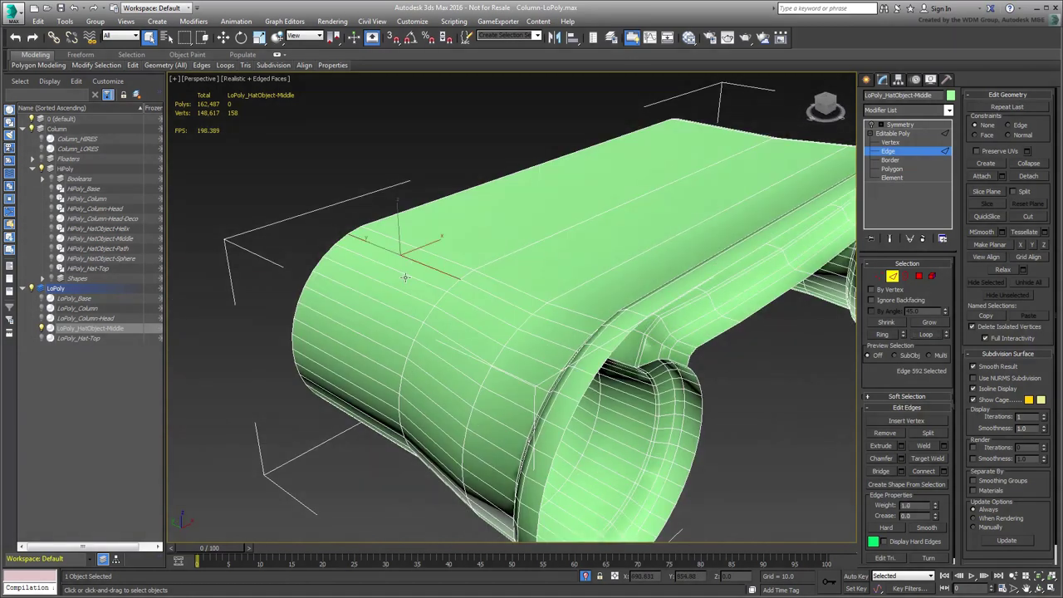
ctrl+click(404, 273)
ctrl+click(388, 307)
ctrl+click(380, 325)
ctrl+click(369, 343)
ctrl+click(359, 362)
alt+middle_drag(359, 362, 419, 312)
ctrl+click(354, 372)
ctrl+click(355, 394)
ctrl+click(357, 424)
ctrl+click(363, 442)
alt+middle_drag(363, 442, 406, 385)
ctrl+click(342, 324)
ctrl+click(333, 304)
ctrl+click(321, 272)
ctrl+click(313, 257)
alt+middle_drag(314, 257, 320, 313)
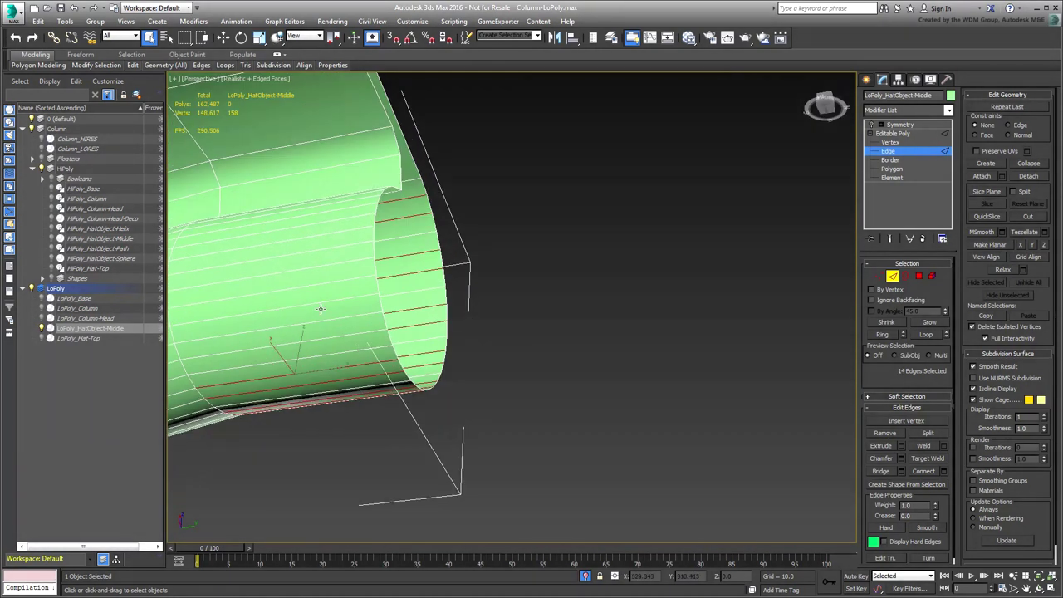
ctrl+click(320, 341)
ctrl+click(315, 322)
ctrl+click(308, 289)
ctrl+click(308, 272)
alt+middle_drag(308, 273, 325, 314)
ctrl+click(326, 313)
ctrl+click(331, 296)
ctrl+click(341, 264)
ctrl+click(345, 249)
ctrl+click(350, 232)
alt+middle_drag(352, 231, 527, 401)
click(928, 335)
middle_drag(416, 332, 623, 380)
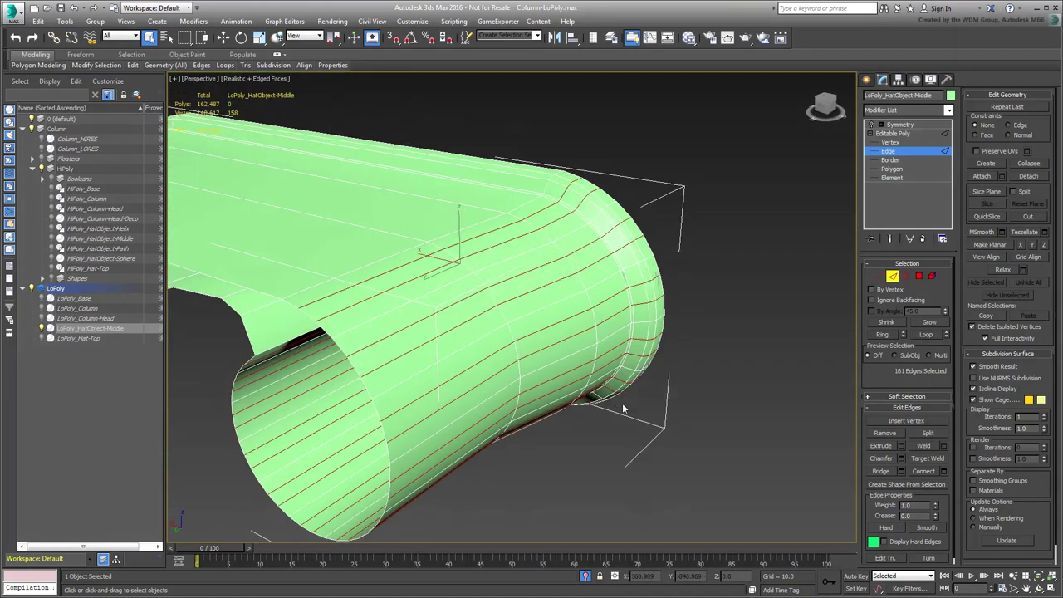
key(ctrl+BackSpace)
Thin out the opposite scroll by removing every other lengthwise edge loop around it, including the vertices.
scroll(581, 349, down, 3)
alt+middle_drag(532, 282, 527, 313)
alt+middle_drag(451, 361, 415, 320)
middle_drag(415, 321, 587, 307)
scroll(586, 309, up, 4)
click(443, 337)
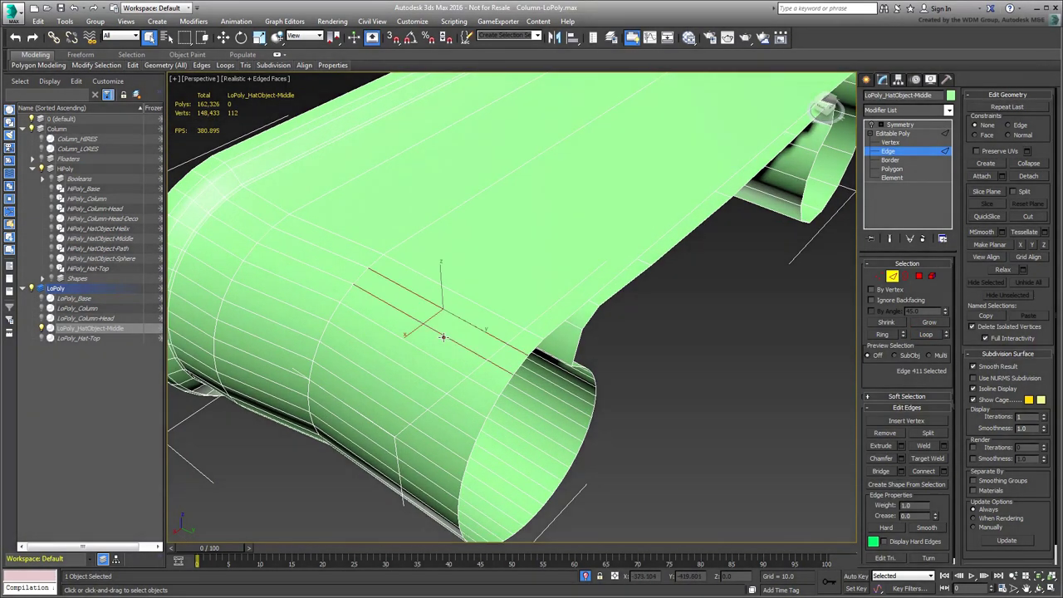
ctrl+click(414, 376)
ctrl+click(402, 391)
ctrl+click(368, 437)
alt+middle_drag(369, 437, 444, 276)
ctrl+click(467, 296)
ctrl+click(465, 319)
ctrl+click(477, 360)
ctrl+click(480, 378)
alt+middle_drag(480, 378, 468, 358)
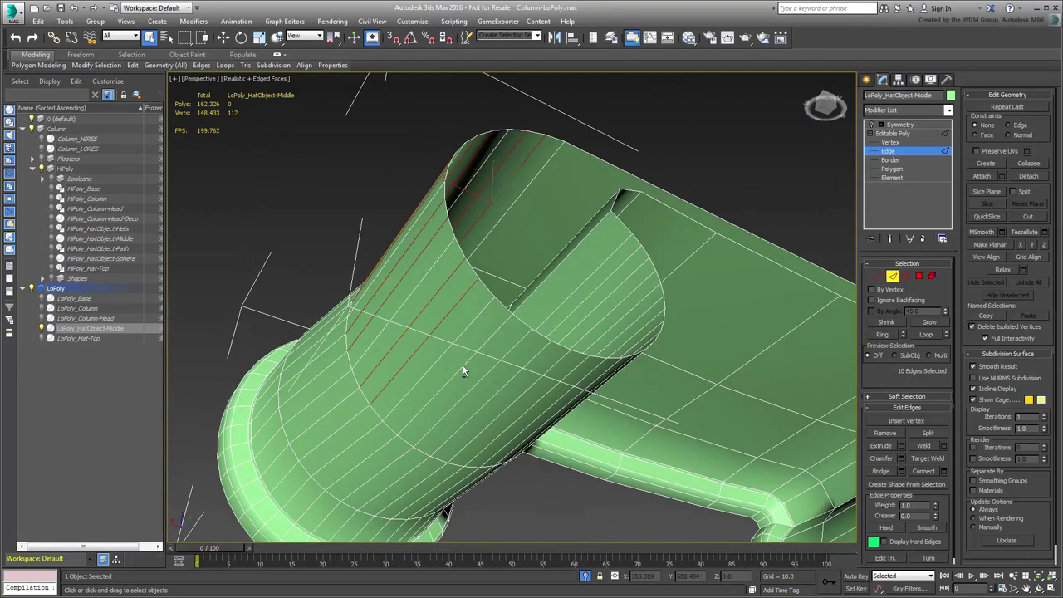
ctrl+click(554, 369)
ctrl+click(572, 376)
alt+middle_drag(578, 394, 487, 373)
ctrl+click(484, 336)
ctrl+click(493, 315)
ctrl+click(509, 274)
ctrl+click(514, 250)
ctrl+click(520, 205)
ctrl+click(520, 189)
alt+middle_drag(520, 190, 509, 243)
ctrl+click(442, 294)
ctrl+click(438, 274)
ctrl+click(434, 236)
alt+middle_drag(434, 236, 449, 299)
click(927, 335)
mouse_move(648, 353)
alt+middle_down()
mouse_move(489, 374)
mouse_move(515, 332)
mouse_move(560, 304)
mouse_move(574, 326)
mouse_move(629, 333)
mouse_move(549, 278)
mouse_move(582, 356)
mouse_move(610, 332)
mouse_move(601, 380)
mouse_move(610, 348)
alt+middle_up()
key(ctrl+BackSpace)
Cap the open border at the outer face of the scroll piece.
scroll(498, 363, down, 8)
scroll(562, 308, up, 8)
click(905, 276)
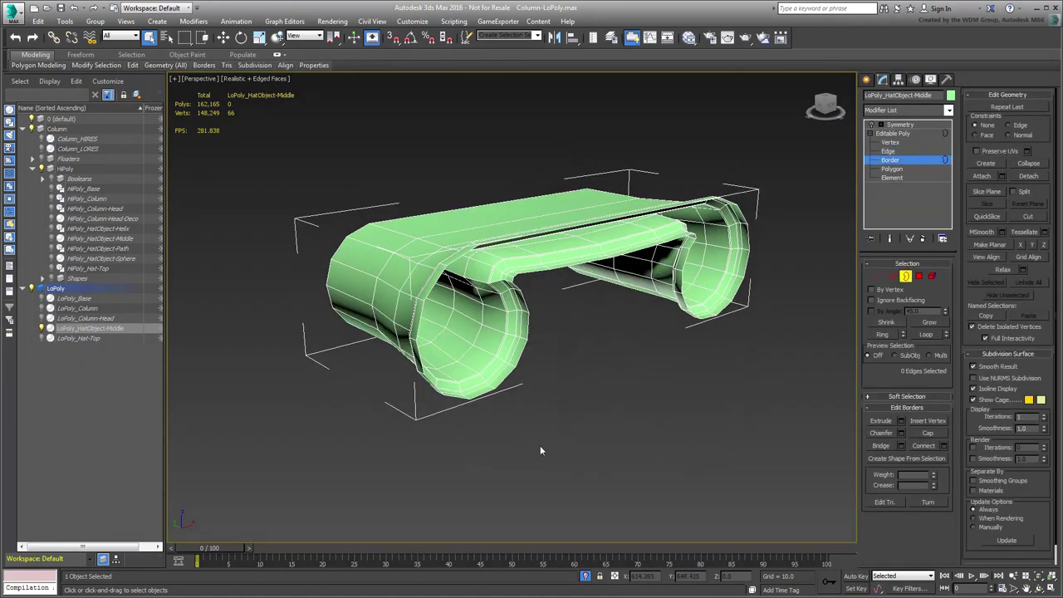
click(502, 378)
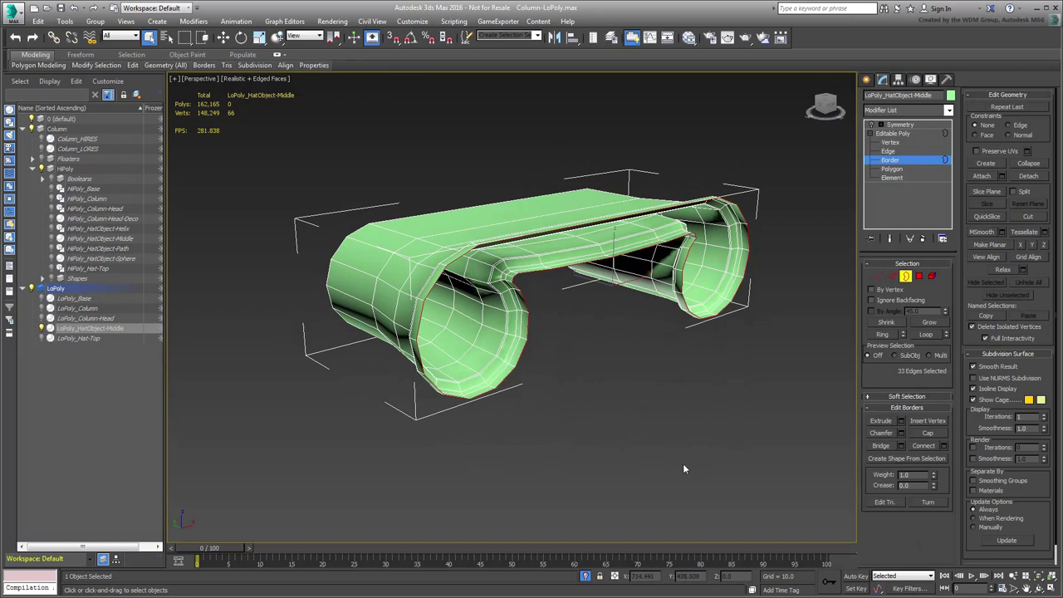
click(929, 434)
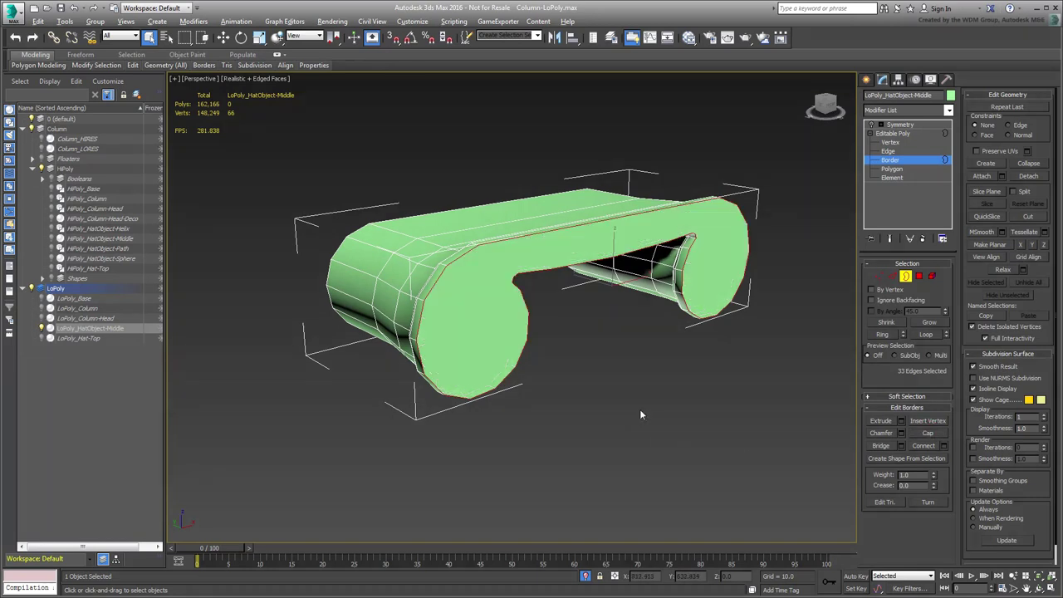
mouse_move(641, 414)
alt+middle_down()
mouse_move(671, 418)
mouse_move(655, 409)
alt+middle_up()
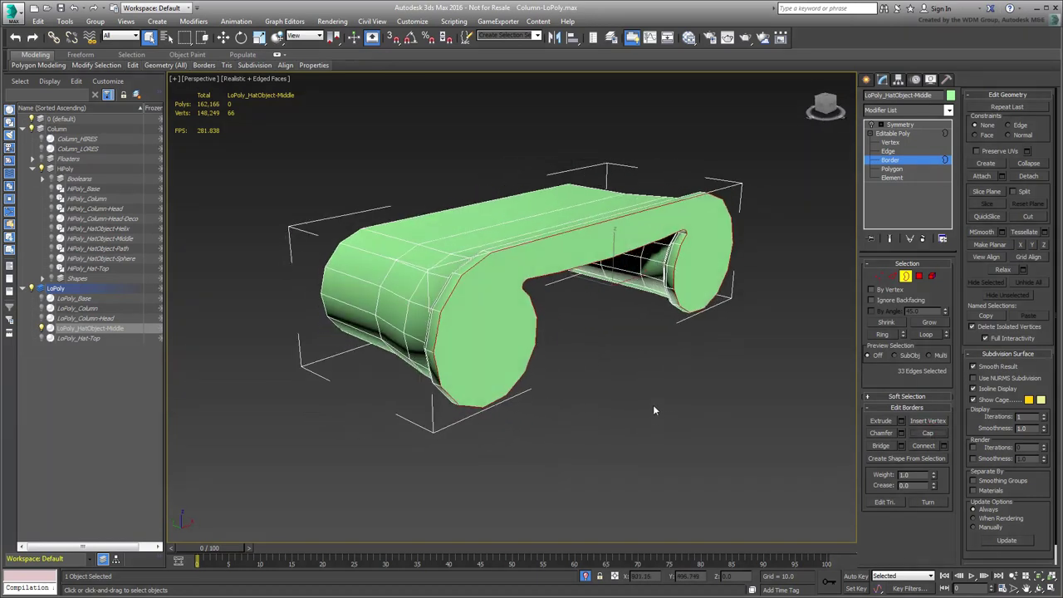
Leave border editing and turn the Symmetry modifier back on to restore both halves of the scroll piece.
click(906, 278)
click(900, 125)
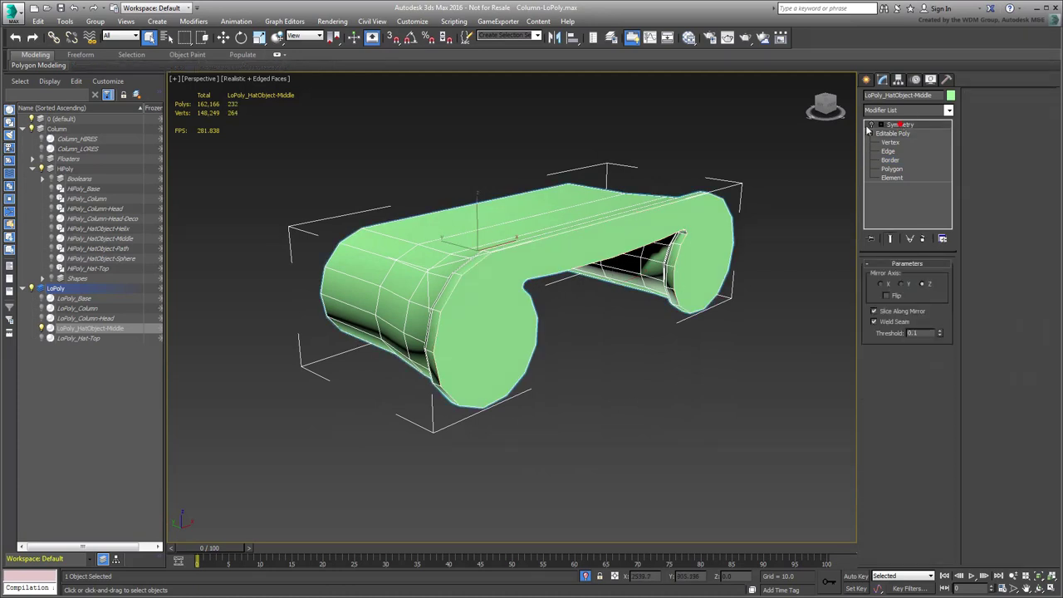
click(872, 124)
mouse_move(611, 373)
alt+middle_down()
mouse_move(760, 373)
mouse_move(593, 368)
alt+middle_up()
scroll(593, 368, down, 4)
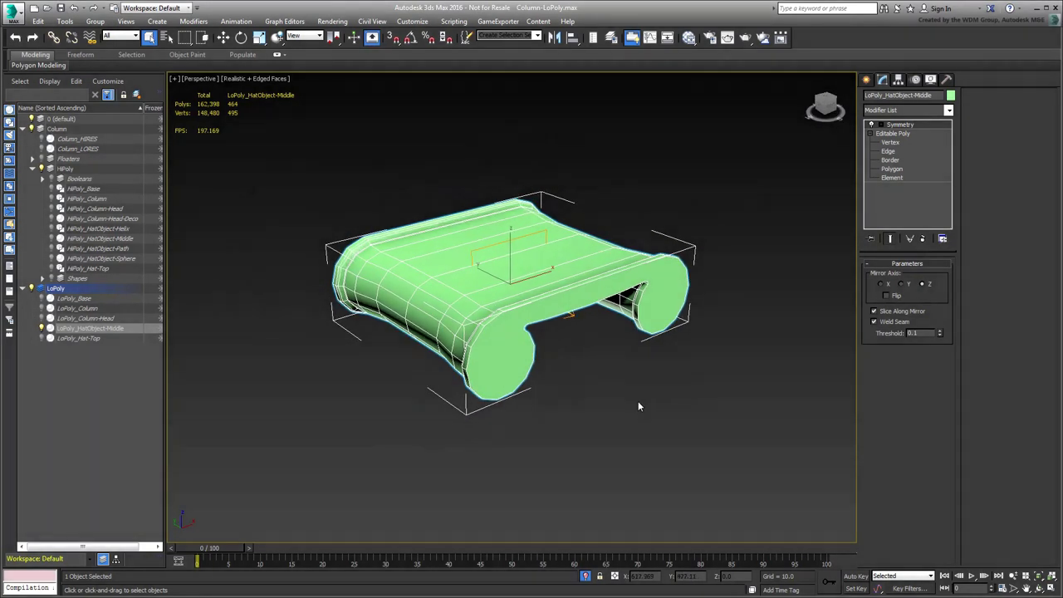
Convert the scroll piece with its Symmetry modifier to an Editable Poly.
alt+middle_drag(636, 403, 635, 394)
right_click(521, 330)
mouse_move(566, 436)
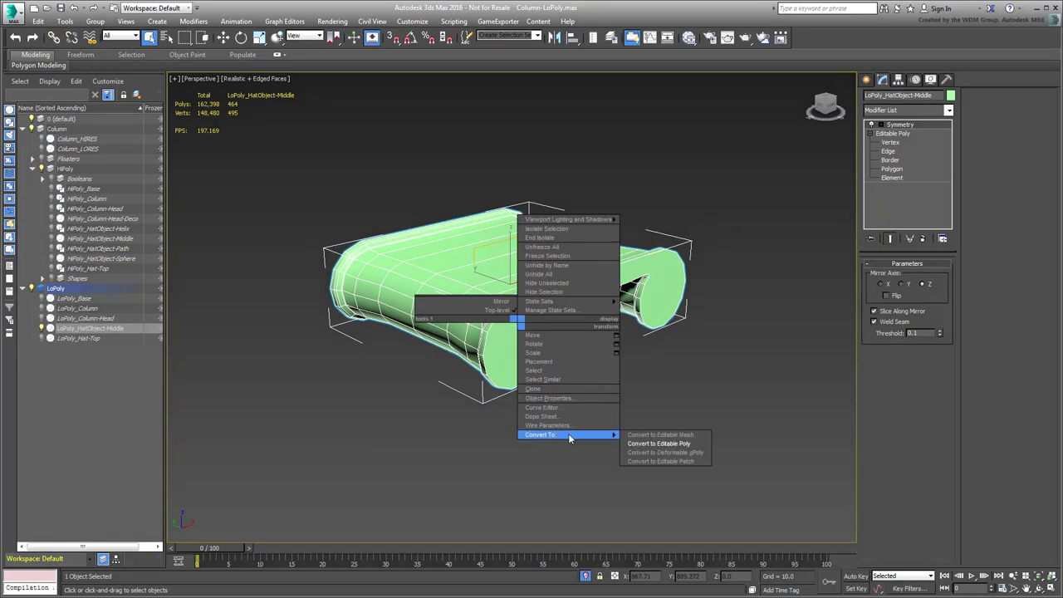
click(680, 448)
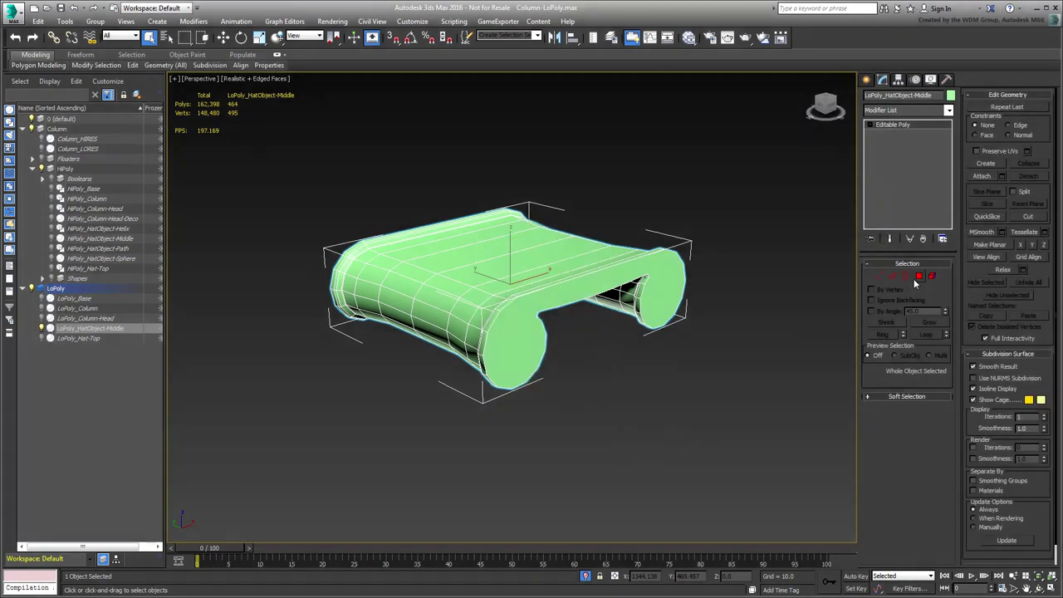
Select all polygons of the scroll piece and clear their smoothing groups.
click(921, 278)
drag(750, 132, 268, 456)
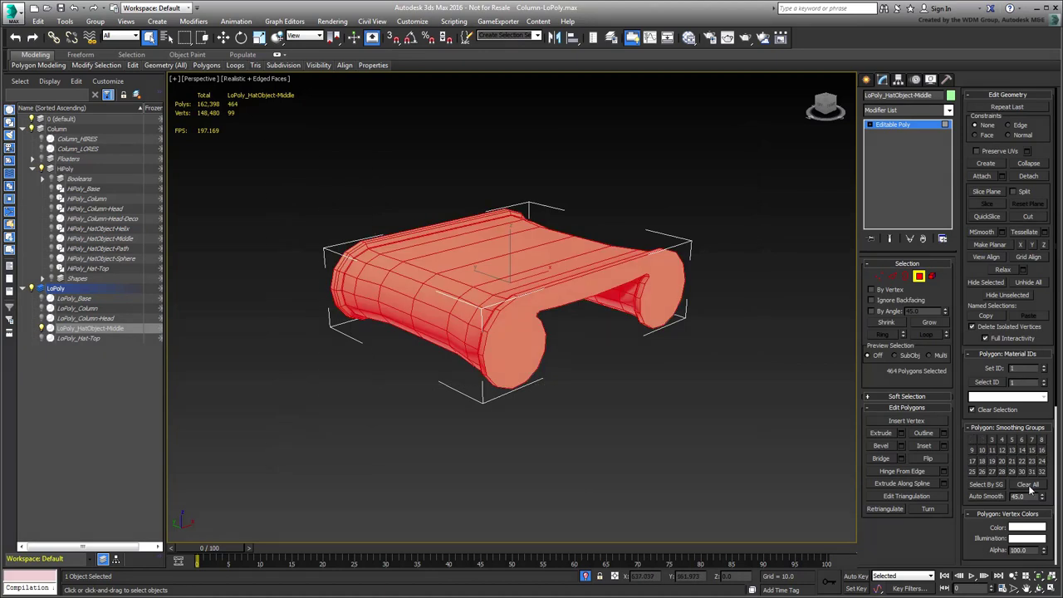
click(1028, 484)
click(637, 450)
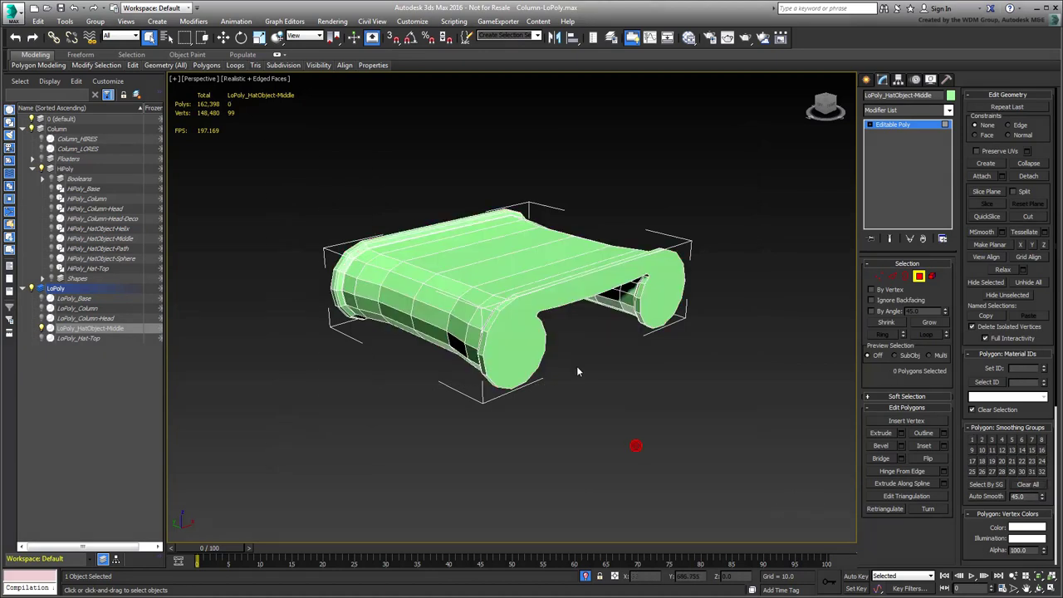
Select the two flat end caps of the scroll piece and assign them smoothing group 1.
click(516, 360)
alt+middle_drag(432, 371, 541, 374)
ctrl+click(521, 474)
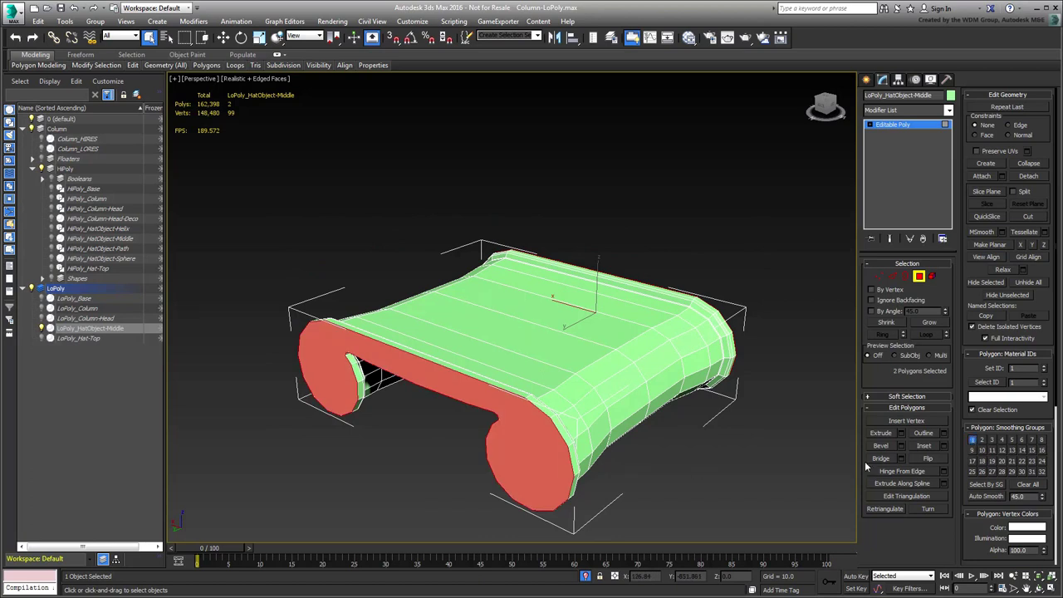
Select all polygons except the two end caps, assign them smoothing group 2, and leave polygon editing.
alt+middle_drag(694, 471, 639, 405)
drag(276, 456, 268, 491)
alt+click(545, 372)
alt+middle_drag(332, 417, 472, 414)
alt+click(534, 369)
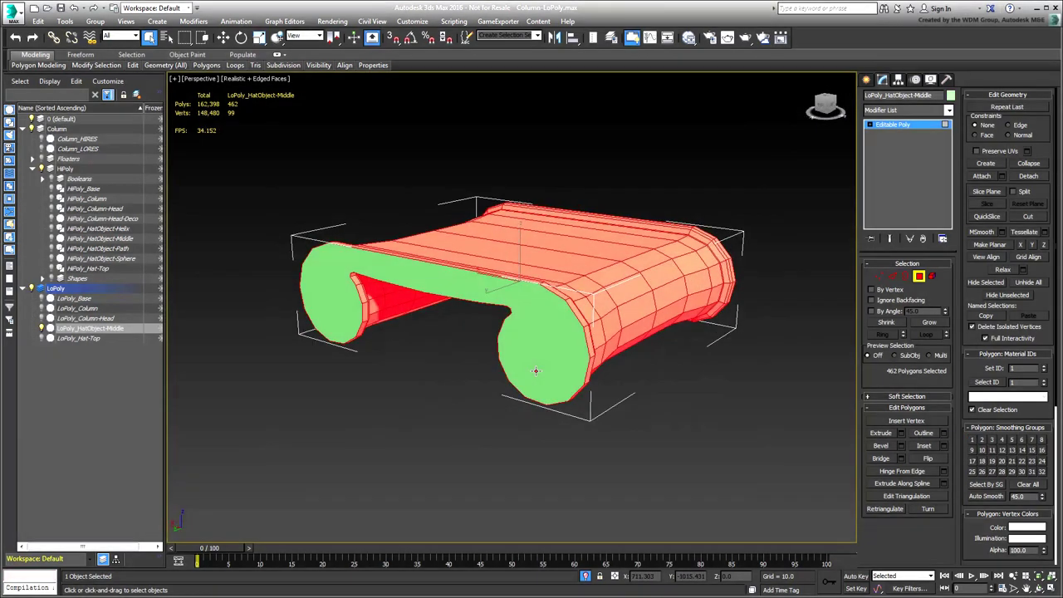
mouse_move(536, 370)
alt+middle_down()
mouse_move(610, 402)
mouse_move(565, 398)
alt+middle_up()
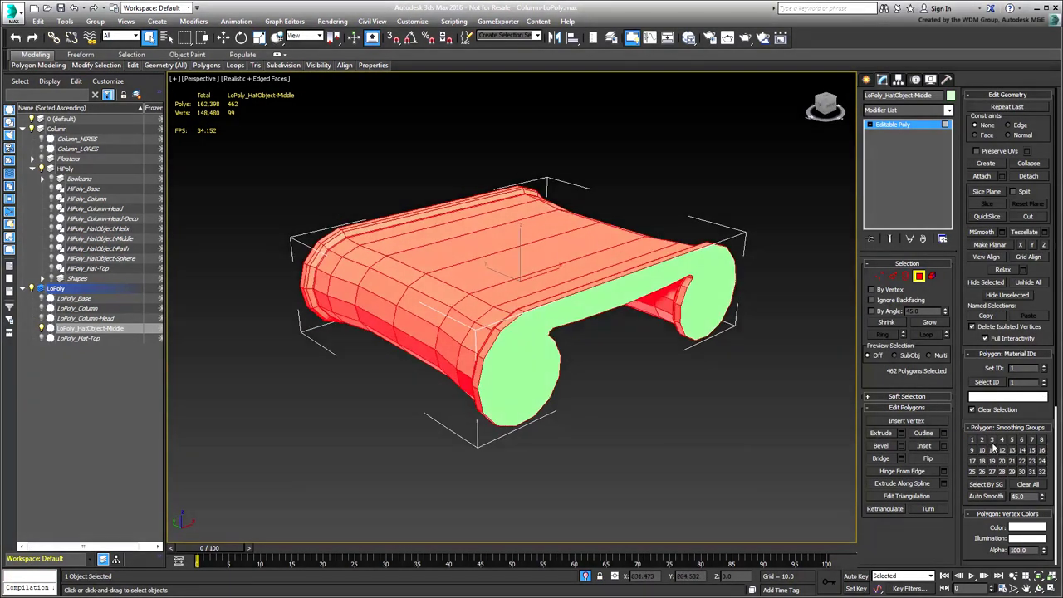
click(982, 440)
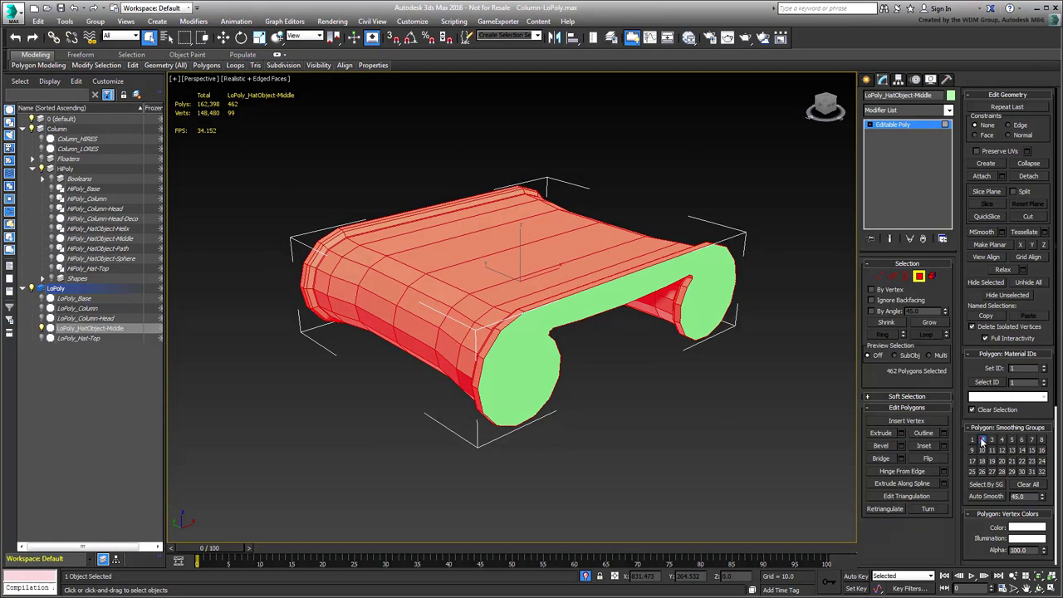
click(803, 301)
click(919, 277)
Check the scroll piece's smooth shading with the edge display off, and restore the edges.
mouse_move(648, 415)
alt+middle_down()
mouse_move(690, 416)
mouse_move(653, 423)
alt+middle_up()
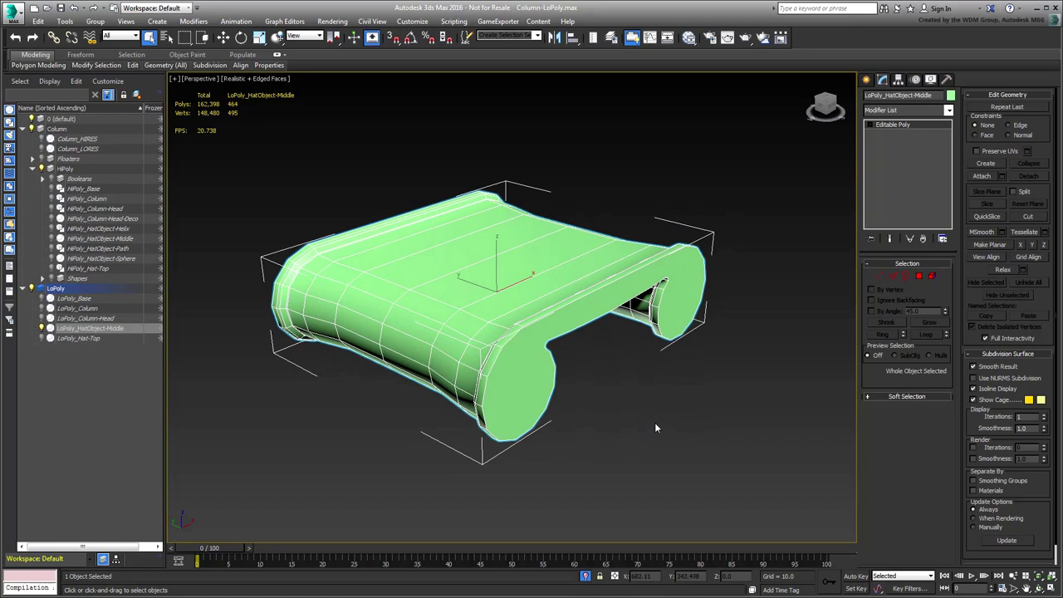
key(F4)
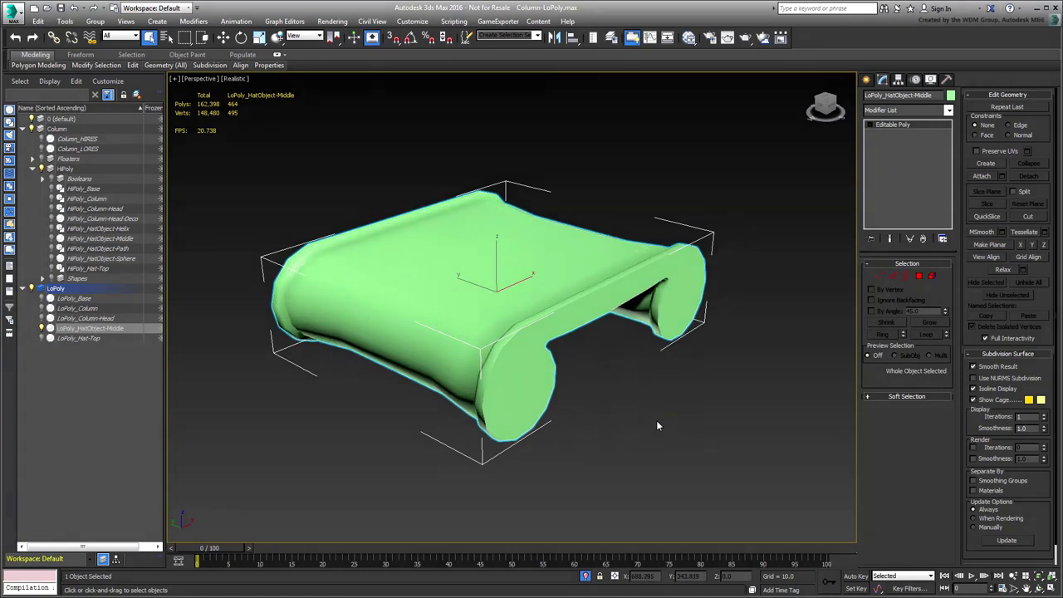
key(F4)
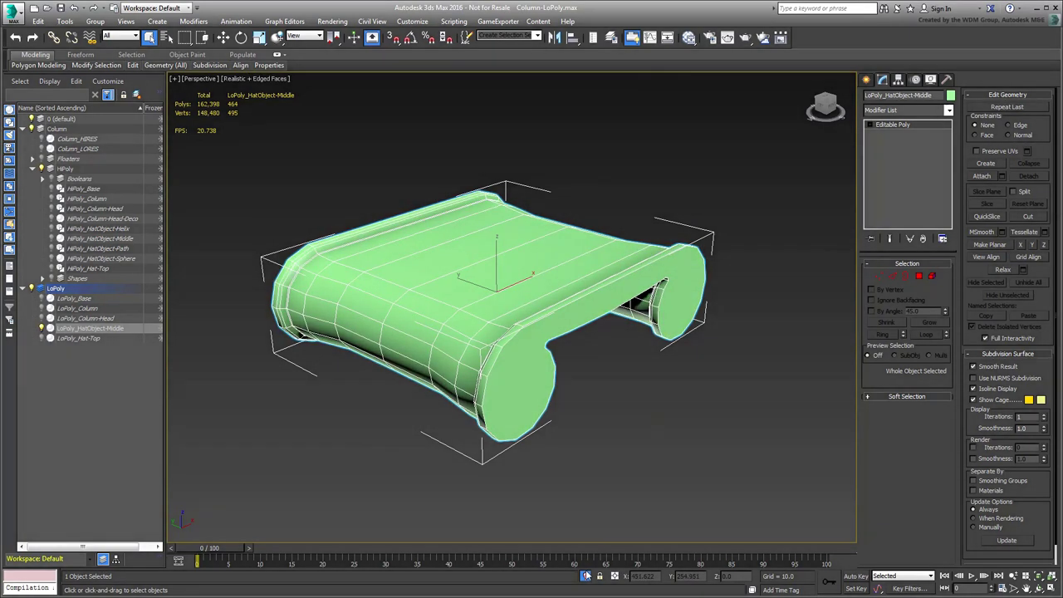
End the isolation of the scroll piece and hide the HiPoly layer.
click(586, 575)
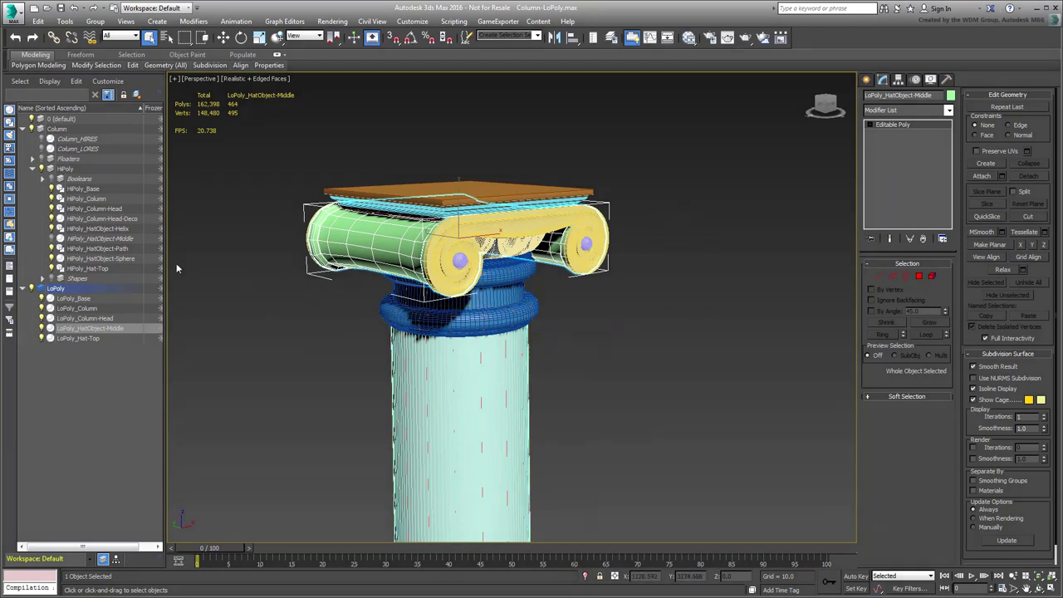
click(42, 171)
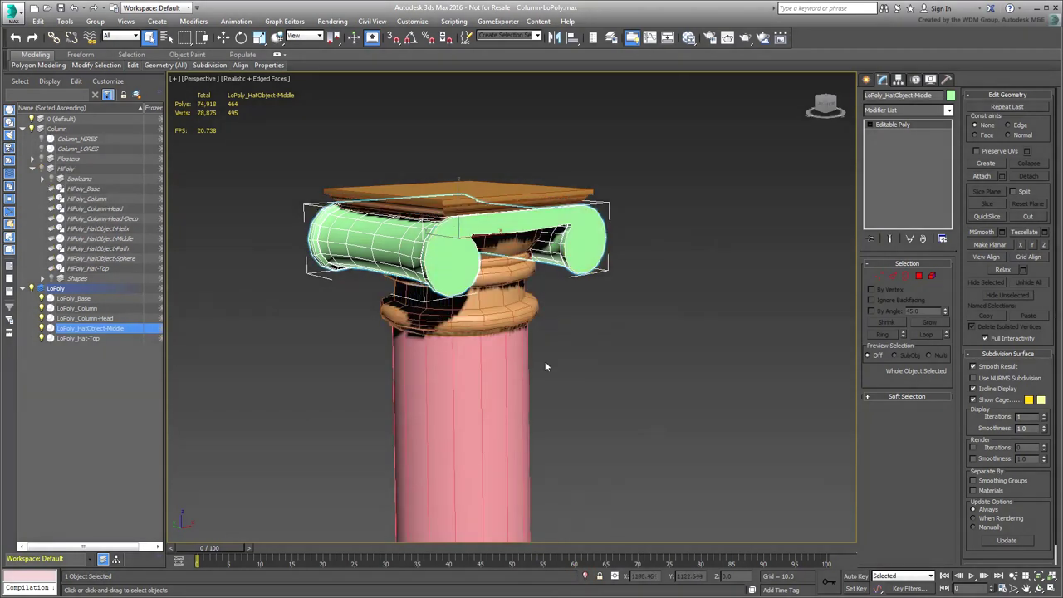
Clear the selection and select all five low-poly parts of the column together.
scroll(577, 377, down, 5)
middle_drag(577, 377, 578, 314)
scroll(576, 304, down, 1)
click(617, 328)
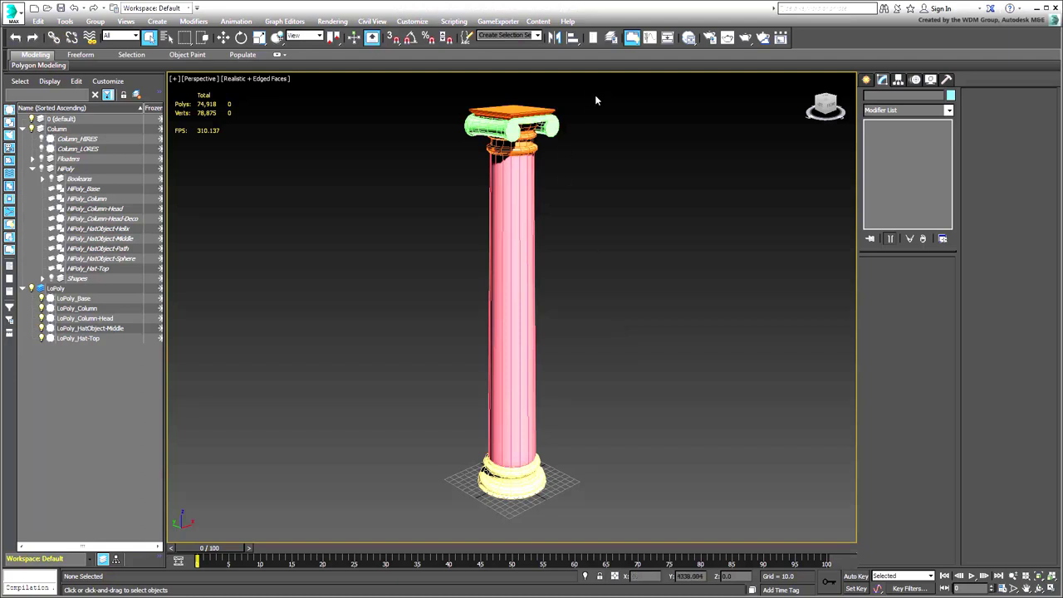
drag(598, 93, 410, 528)
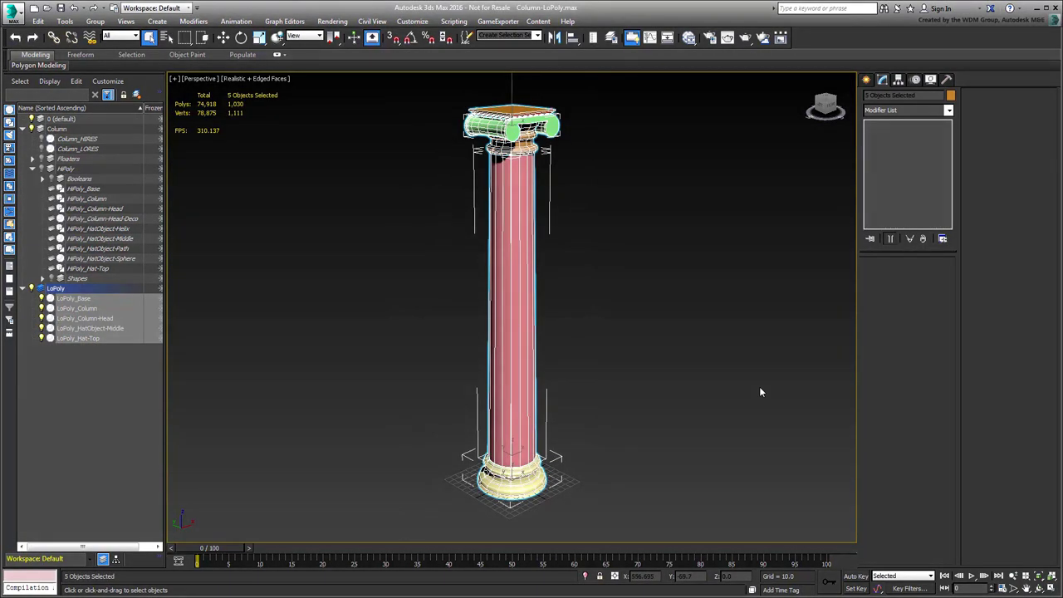